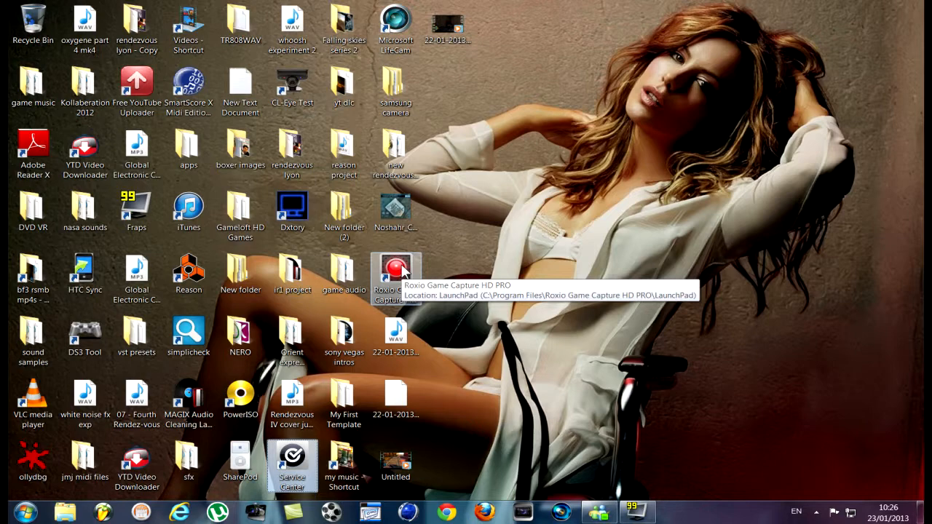
# Step: Open the "roxio game captures" folder in the Videos library
pyautogui.doubleClick(191, 29)
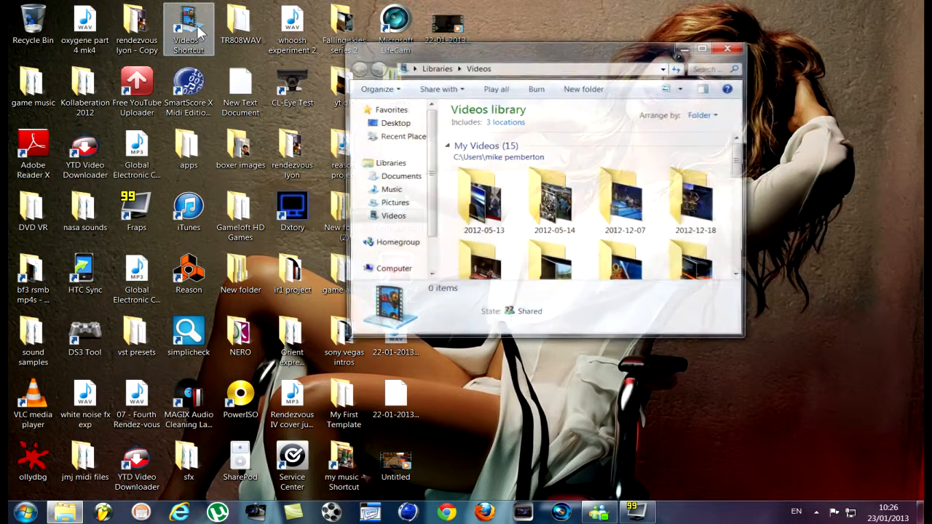
pyautogui.scroll(-3, 539, 233)
pyautogui.click(557, 202)
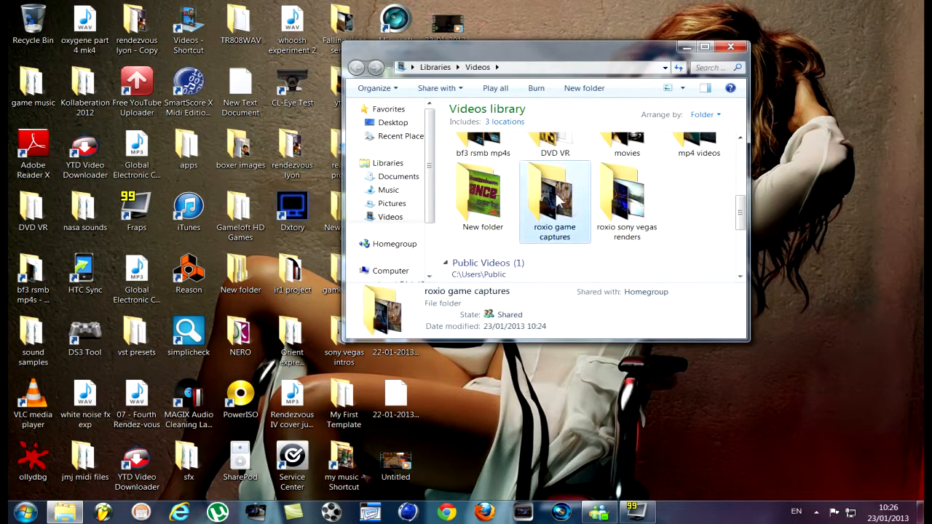
pyautogui.doubleClick(558, 203)
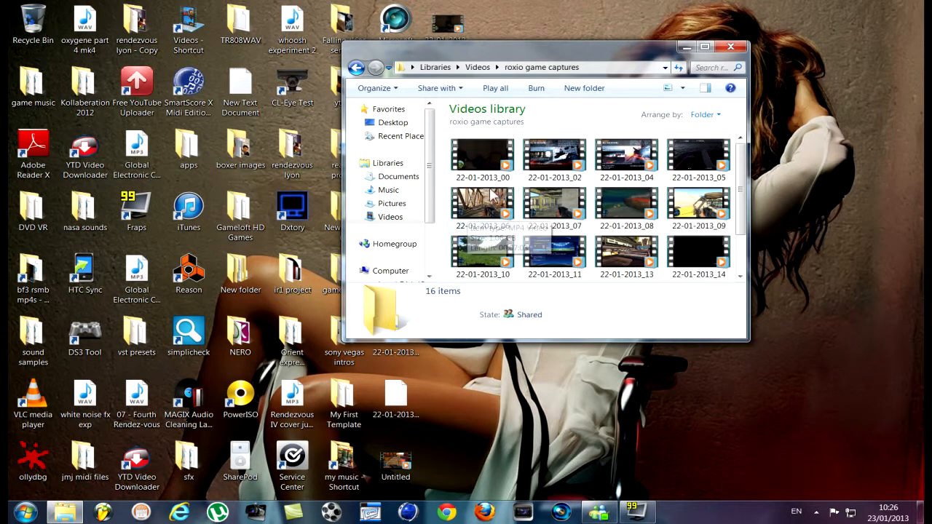
# Step: Check the file type of the 22-01-2013_02 capture in its properties
pyautogui.rightClick(558, 161)
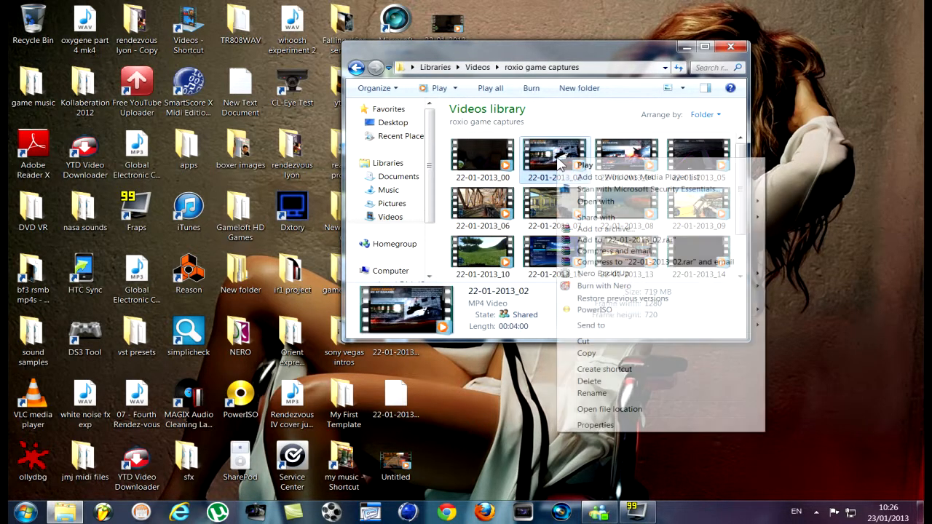
pyautogui.click(595, 426)
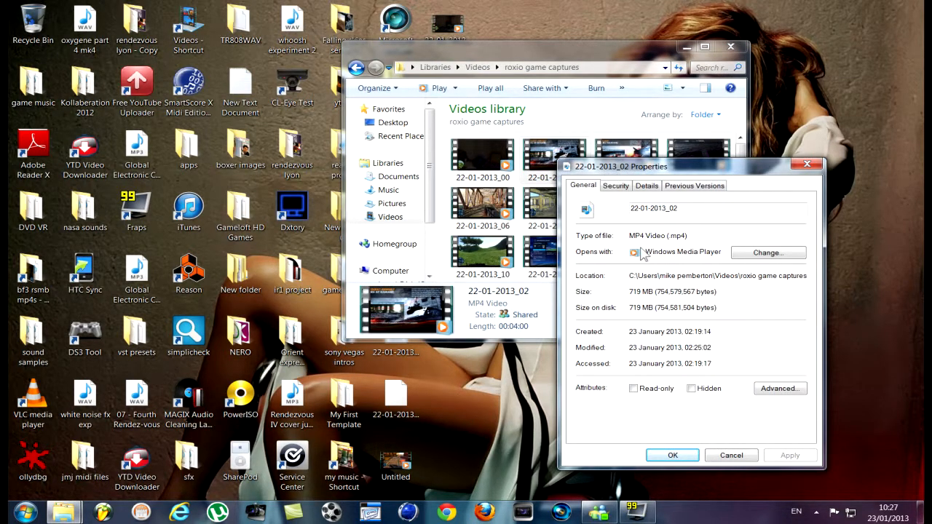
pyautogui.click(808, 165)
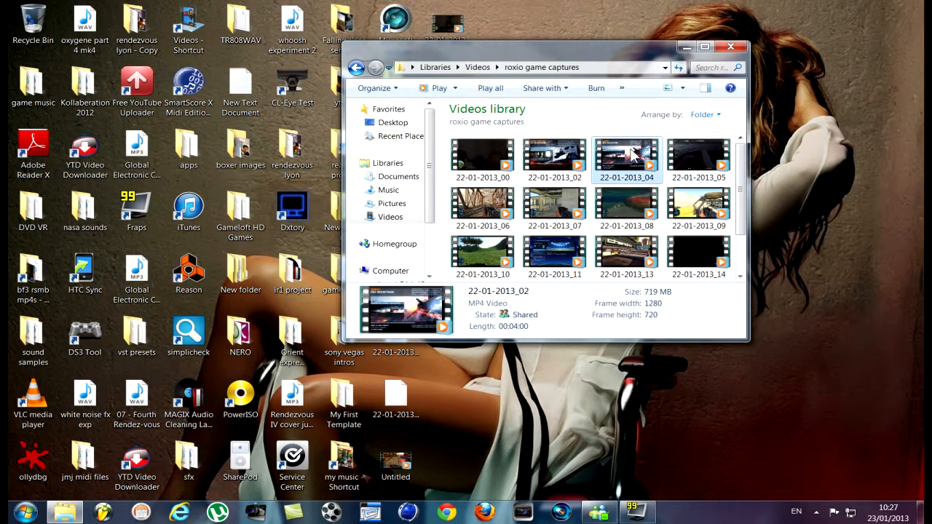
# Step: Check the file type of the 22-01-2013_04 capture in its properties and close both the properties and the folder
pyautogui.rightClick(632, 153)
pyautogui.click(672, 415)
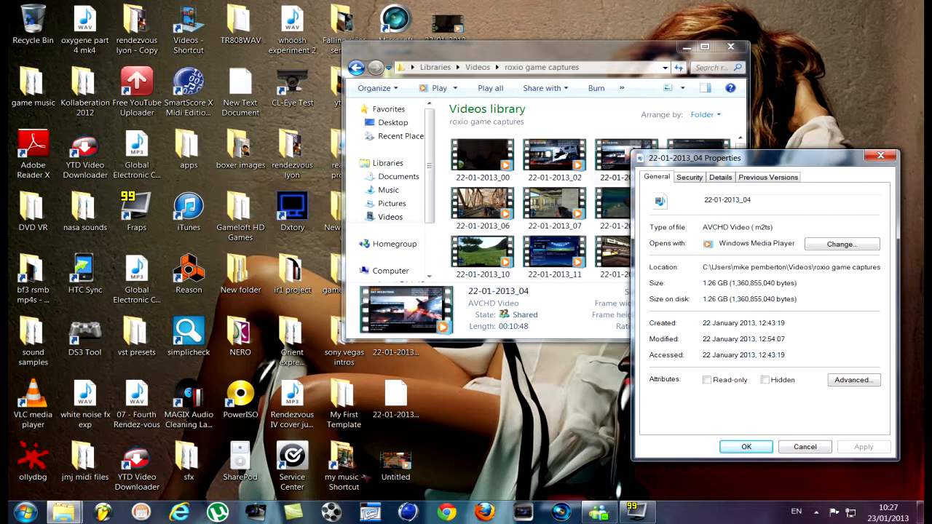
pyautogui.moveTo(582, 50); pyautogui.dragTo(672, 53)
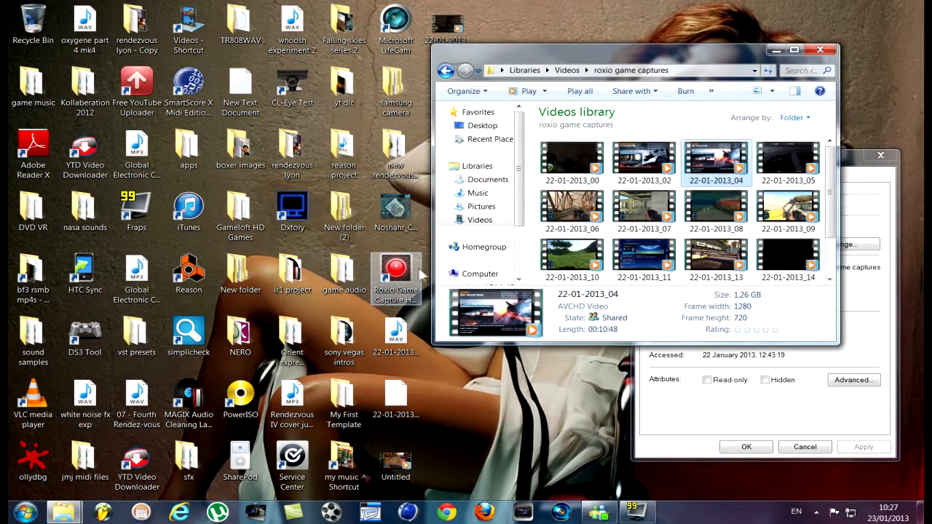
pyautogui.moveTo(647, 54); pyautogui.dragTo(395, 38)
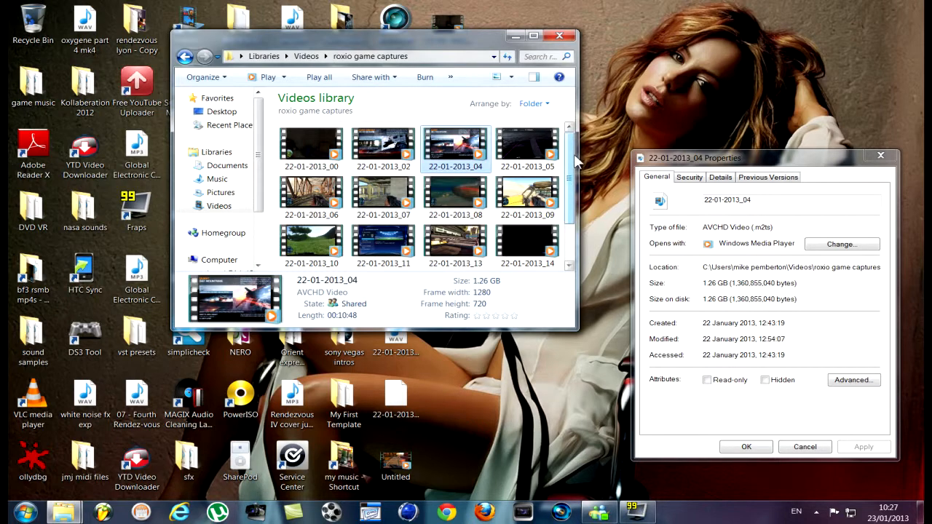
pyautogui.click(558, 36)
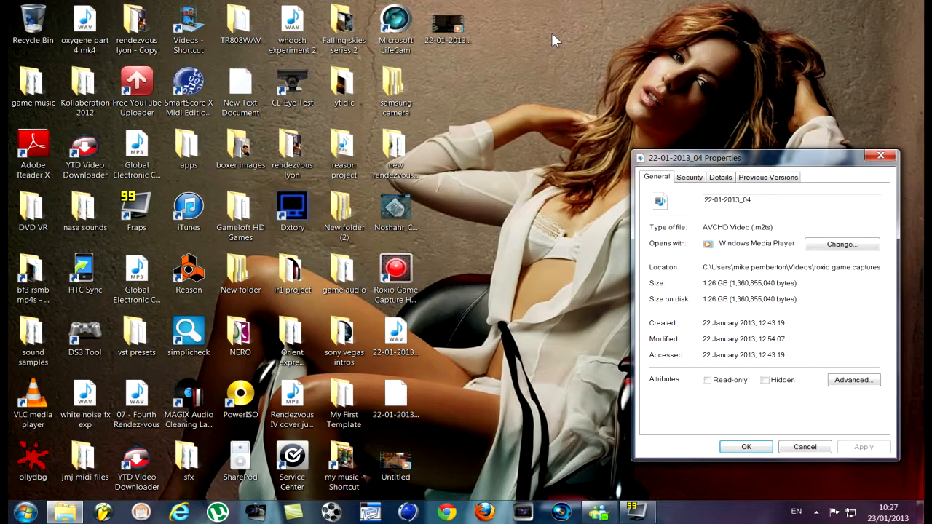
pyautogui.click(881, 155)
# Step: Launch Xilisoft Video Converter Ultimate 6 and open the "roxio game captures" folder from the Videos library beside it
pyautogui.click(340, 515)
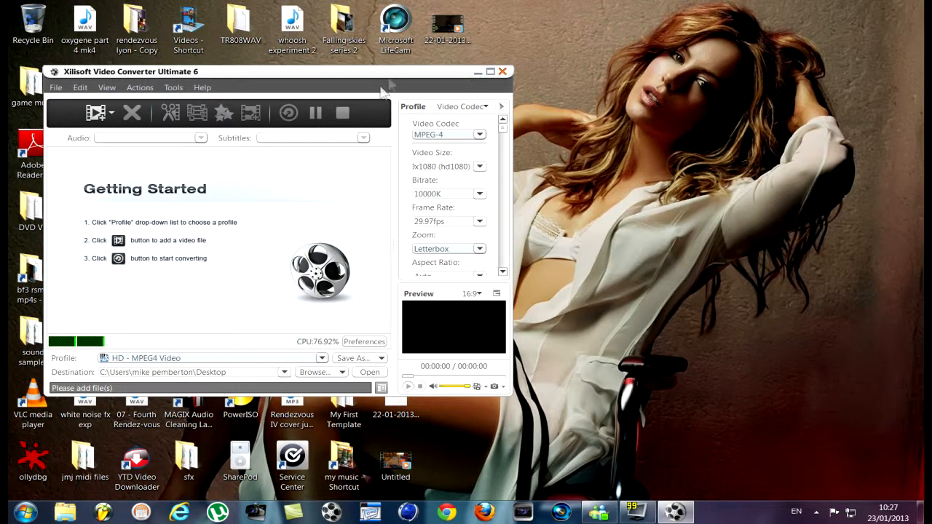
pyautogui.moveTo(394, 78); pyautogui.dragTo(812, 40)
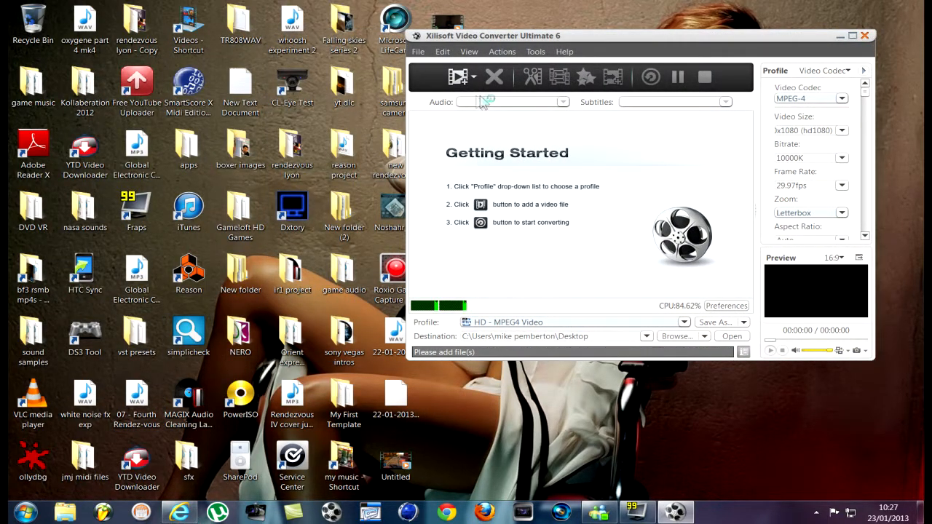
pyautogui.click(66, 514)
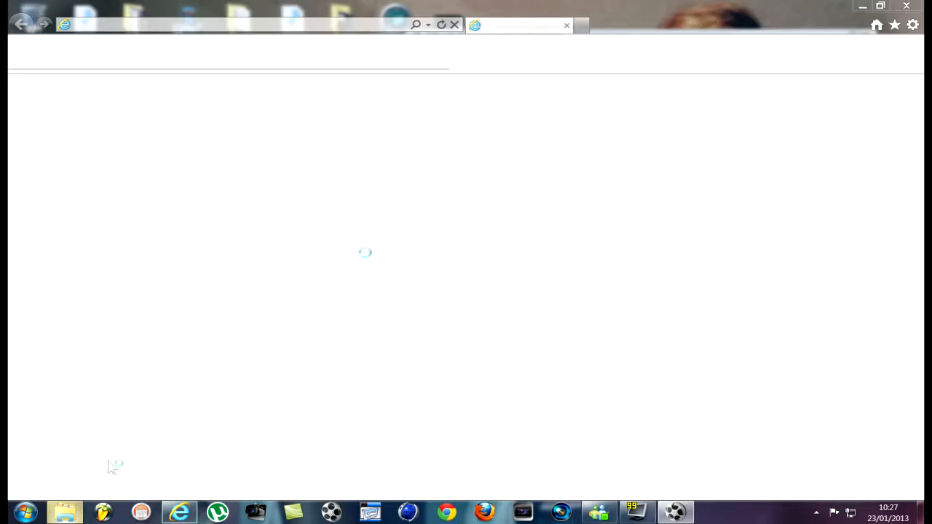
pyautogui.click(907, 7)
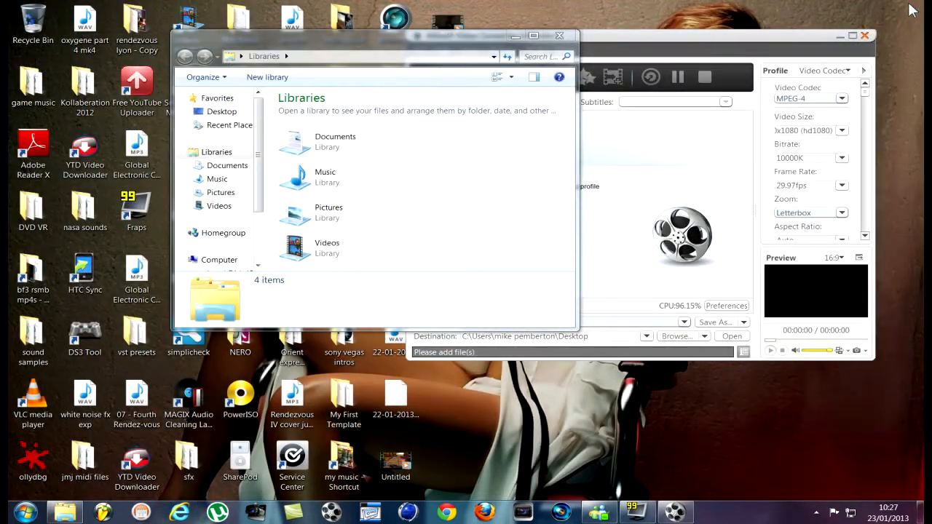
pyautogui.doubleClick(294, 247)
pyautogui.scroll(-2, 343, 229)
pyautogui.doubleClick(368, 195)
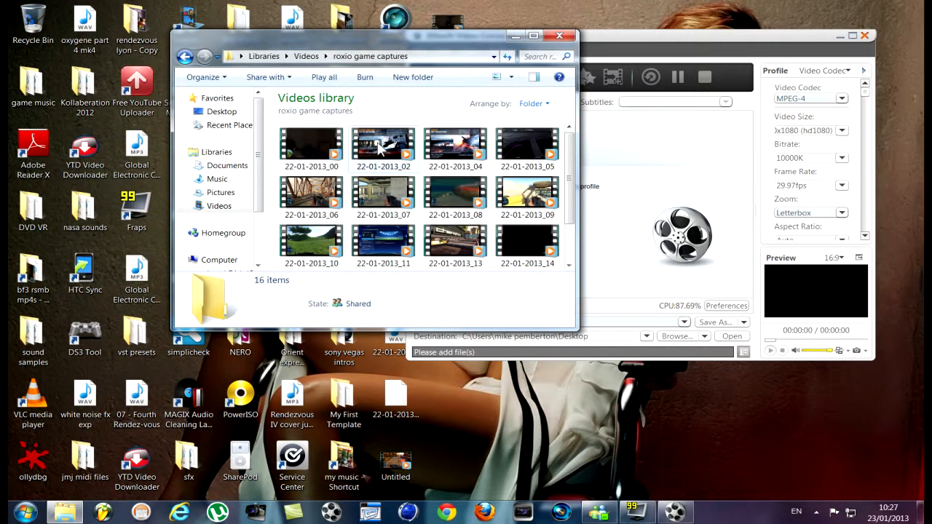
pyautogui.moveTo(440, 42); pyautogui.dragTo(228, 51)
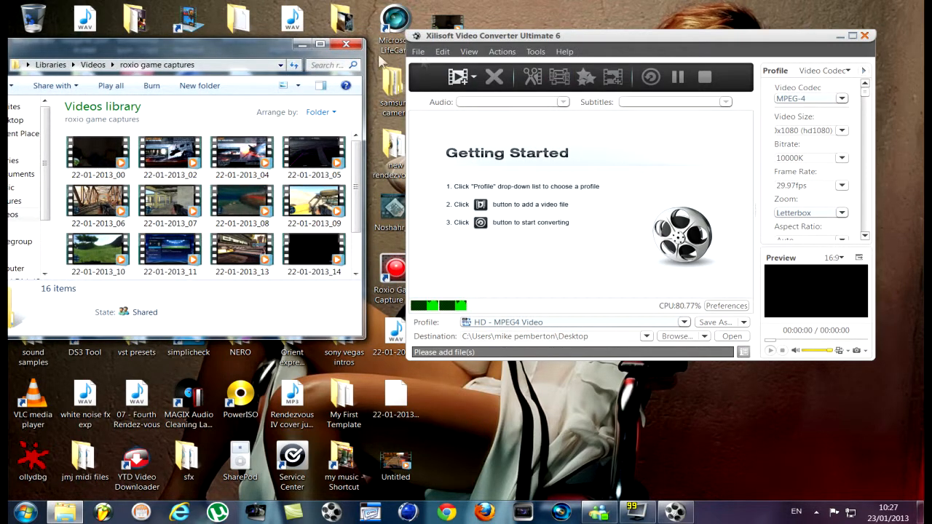
# Step: Add the 22-01-2013_00 capture from the folder to the converter's file list
pyautogui.click(620, 42)
pyautogui.moveTo(90, 156); pyautogui.dragTo(510, 143)
pyautogui.moveTo(614, 43); pyautogui.dragTo(355, 65)
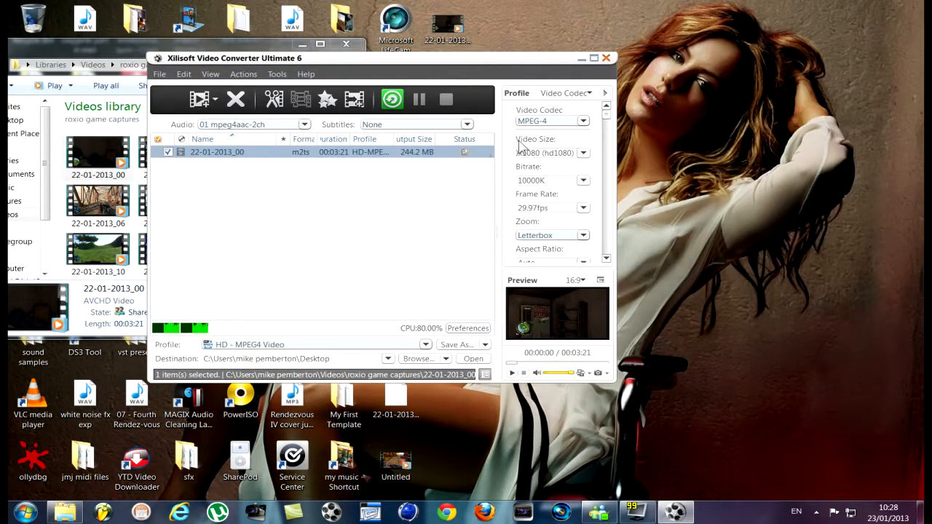
# Step: Keep the HD - MPEG4 Video profile and set the video size to 1280x720 (hd720) and the bitrate to 18000K
pyautogui.click(375, 153)
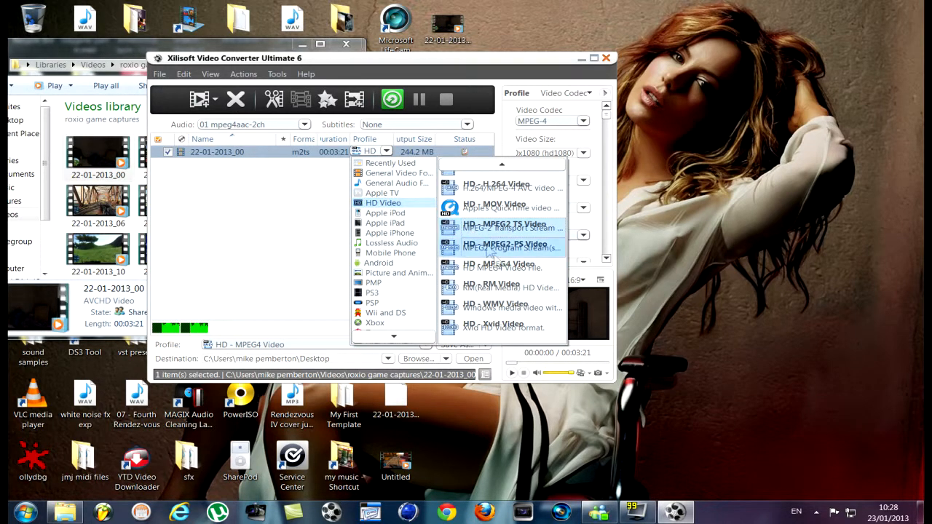
pyautogui.click(236, 267)
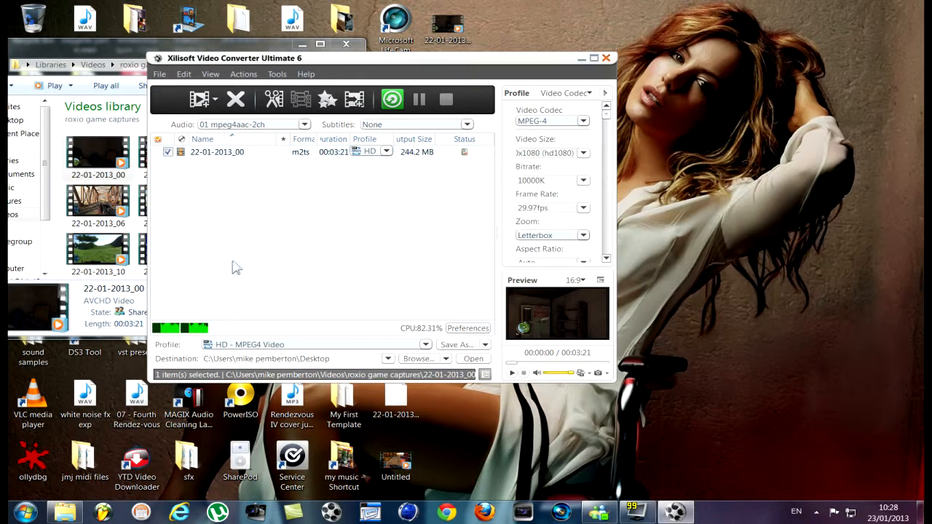
pyautogui.click(583, 153)
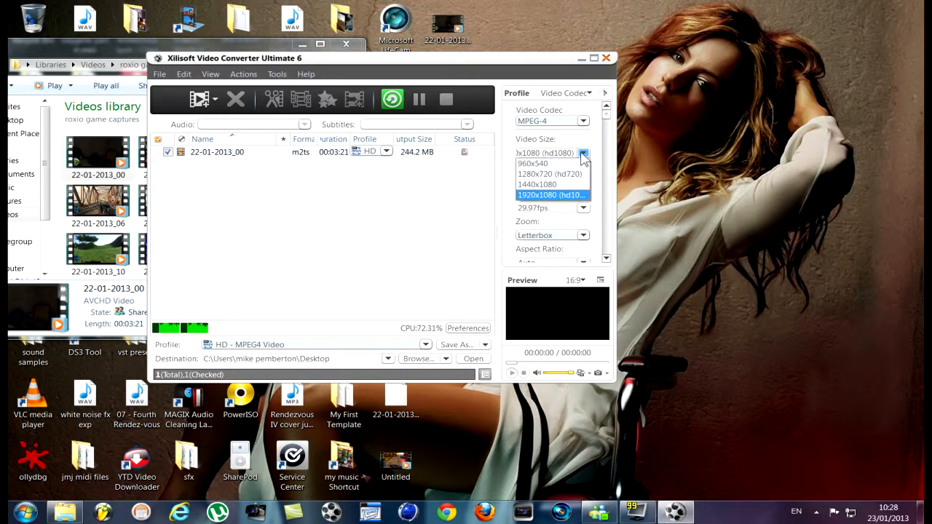
pyautogui.click(551, 175)
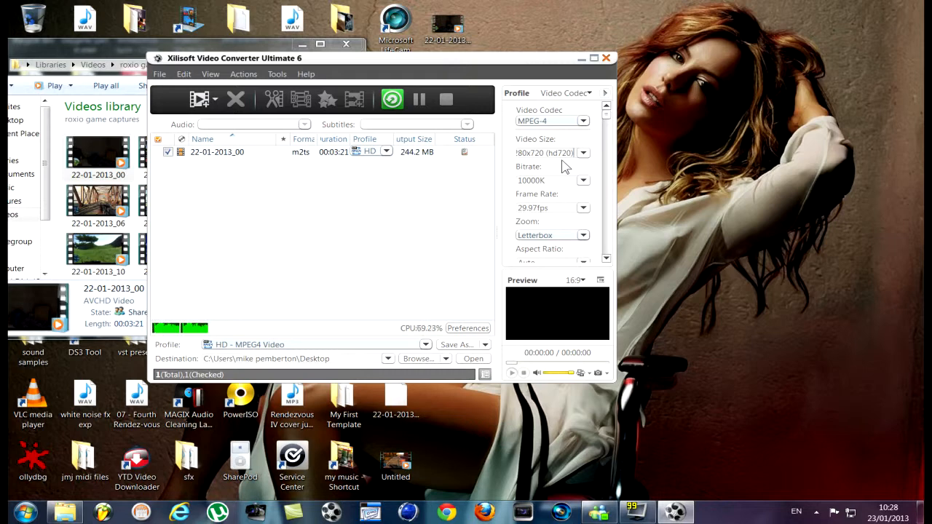
pyautogui.click(582, 181)
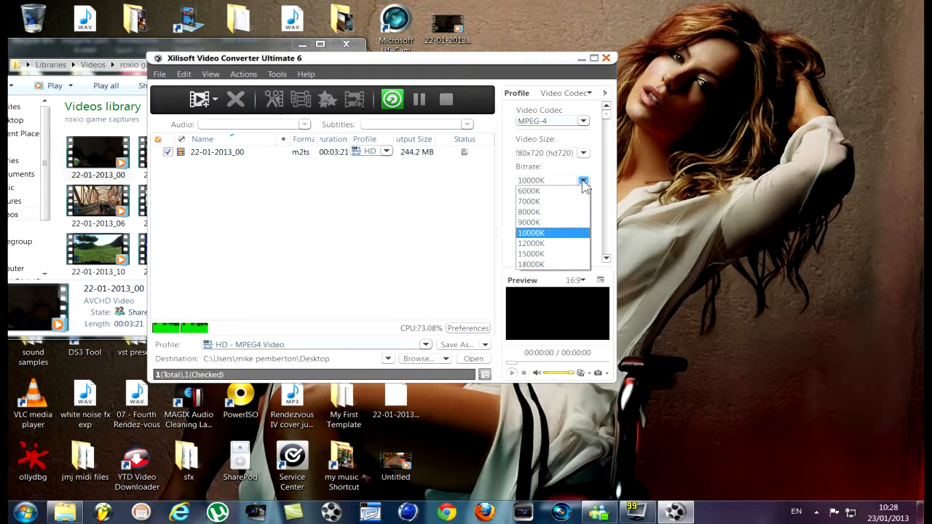
pyautogui.click(532, 264)
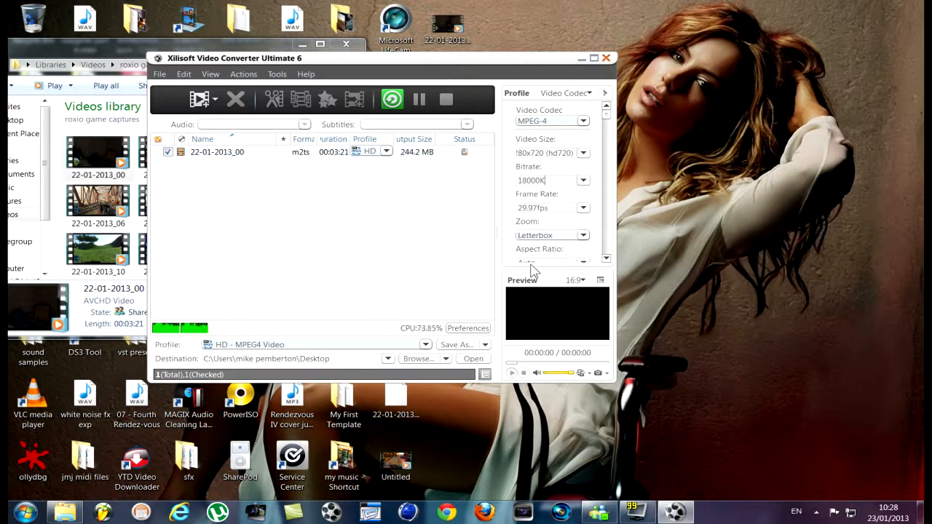
# Step: Set the output frame rate to 30fps and the zoom mode to Full (Keep aspect)
pyautogui.click(584, 208)
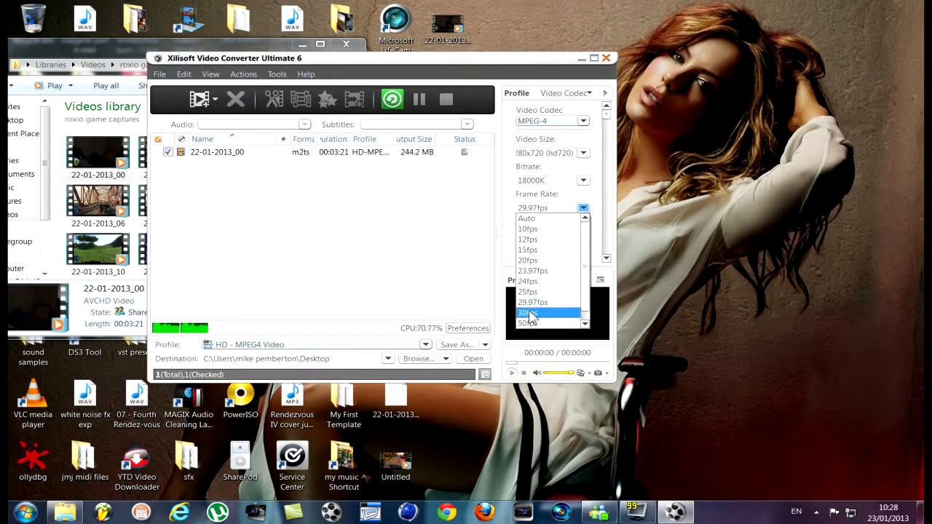
pyautogui.click(530, 311)
pyautogui.click(584, 235)
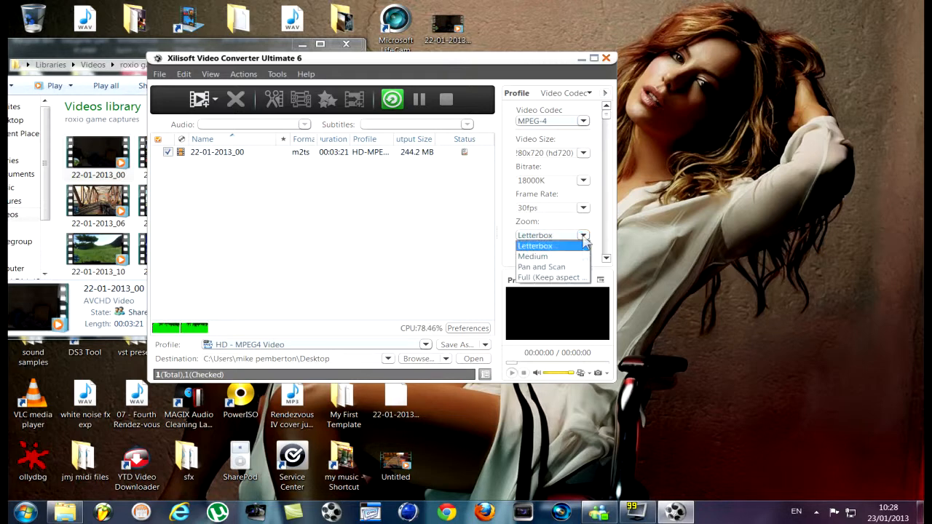
pyautogui.click(559, 278)
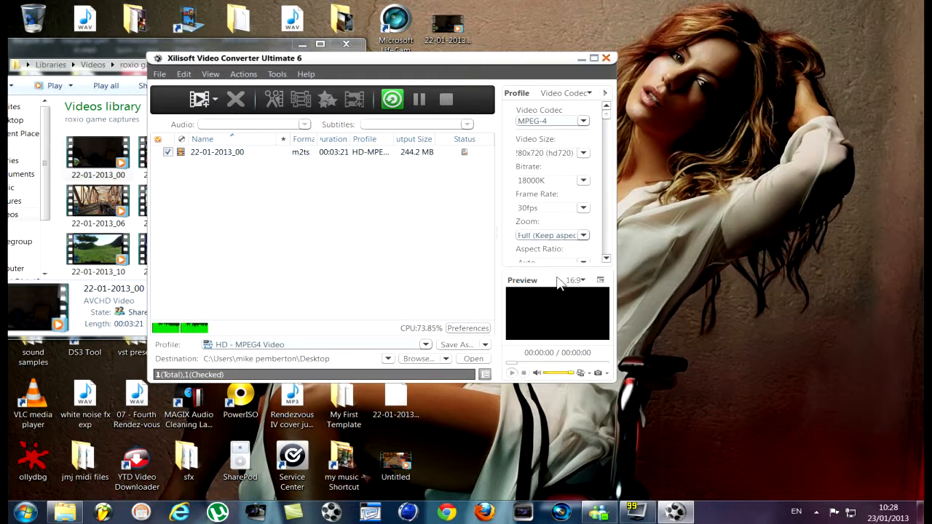
# Step: Enable Same Quality for the output and start converting the 22-01-2013_00 clip
pyautogui.click(606, 259)
pyautogui.click(606, 259)
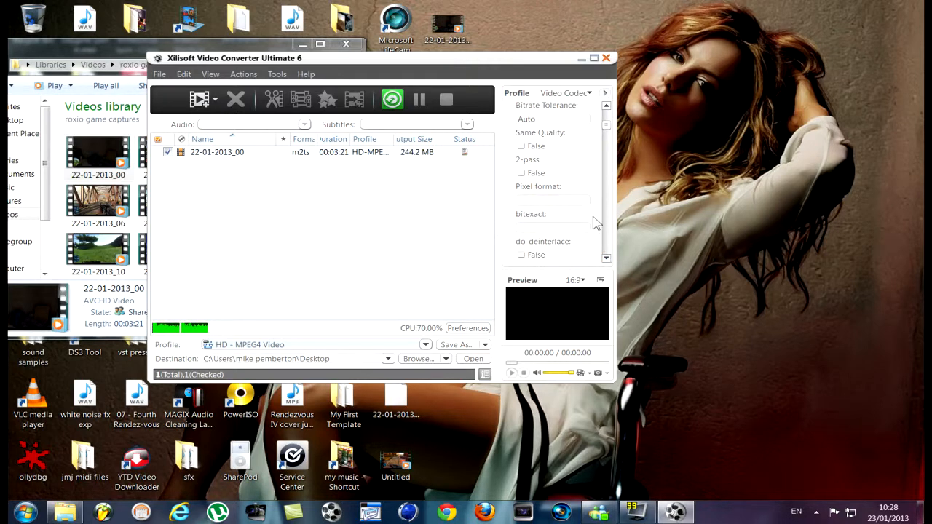
pyautogui.click(522, 146)
pyautogui.click(392, 99)
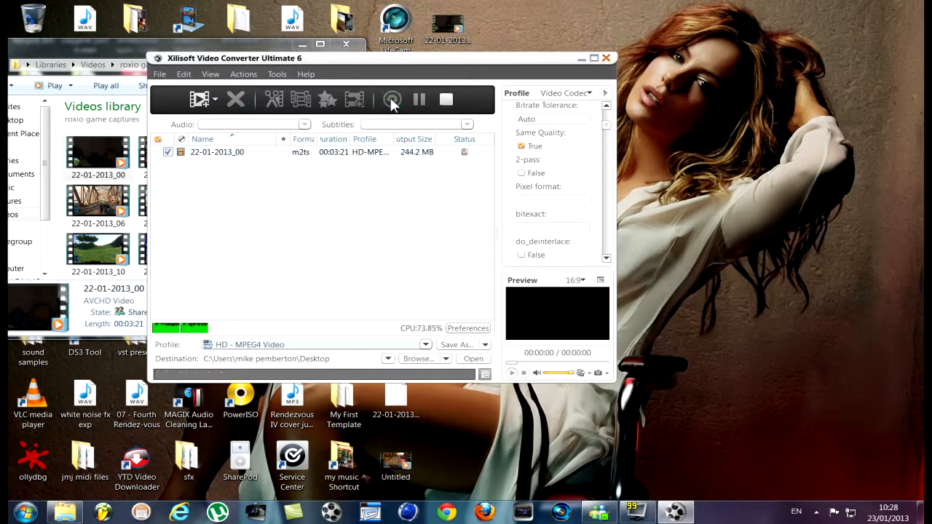
# Step: Stop the conversion, deleting the unfinished file, and close the converter and the captures folder
pyautogui.click(448, 100)
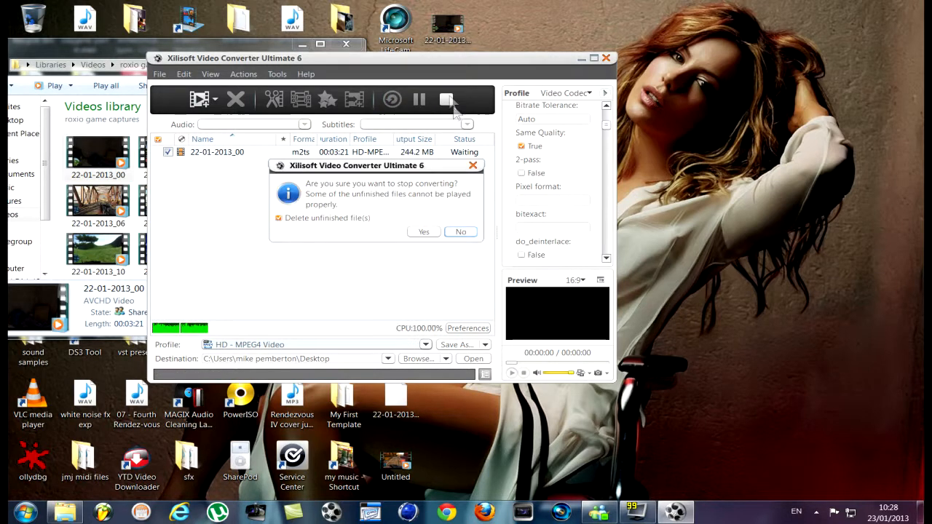
pyautogui.click(422, 234)
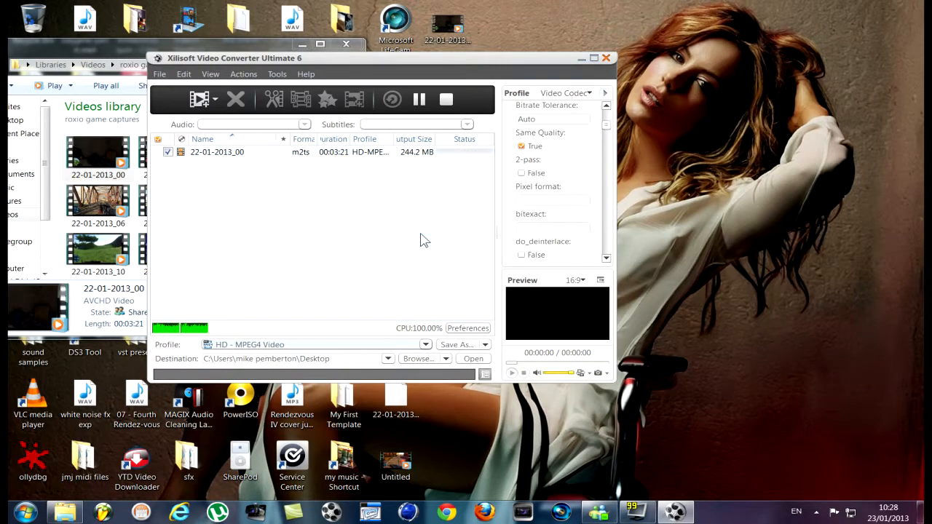
pyautogui.click(606, 58)
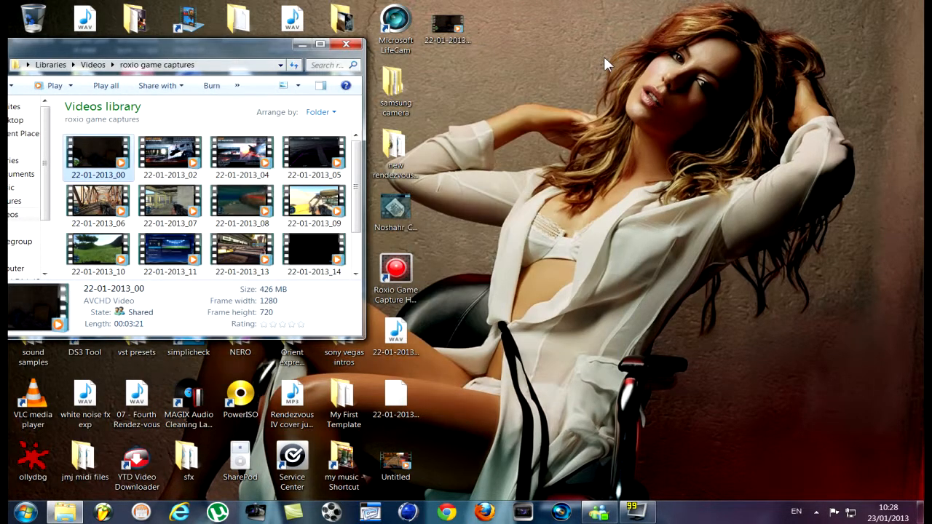
pyautogui.click(348, 46)
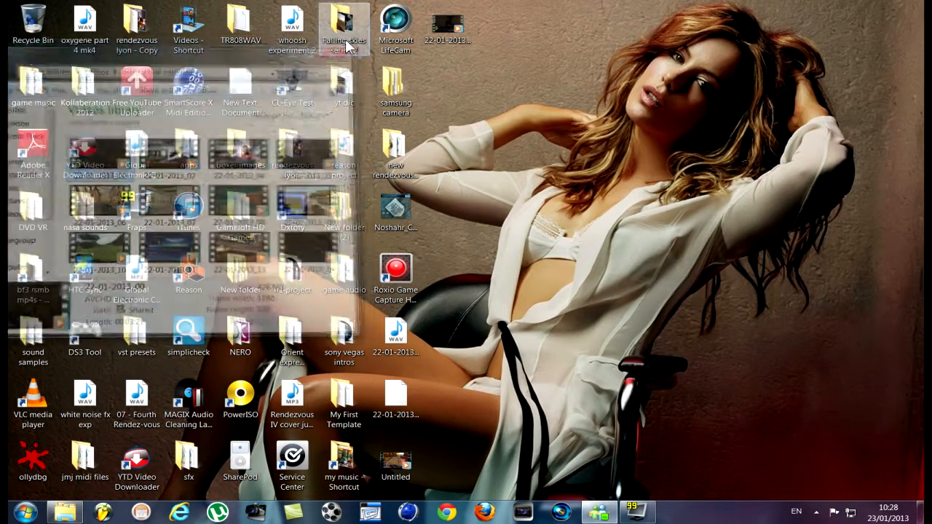
# Step: Examine the video details of the 22-01-2013_00 file on the desktop in its properties
pyautogui.rightClick(452, 29)
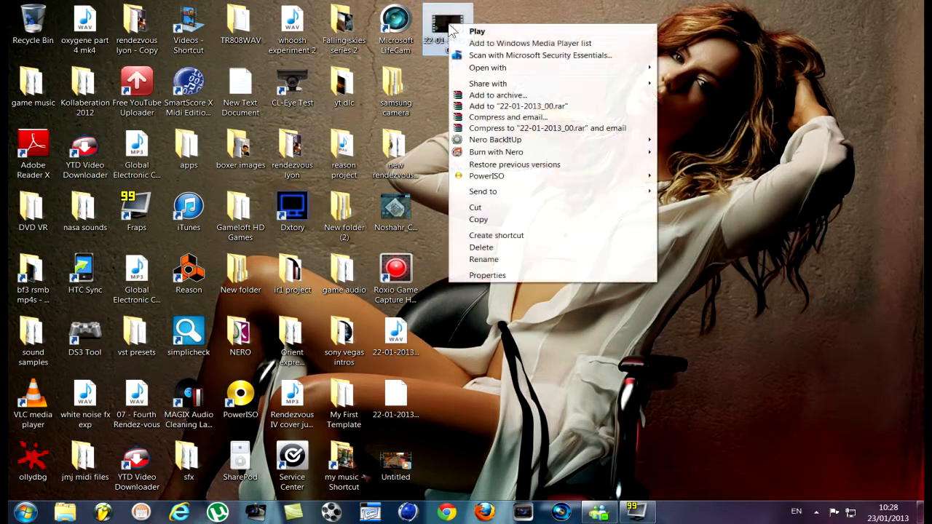
pyautogui.click(487, 276)
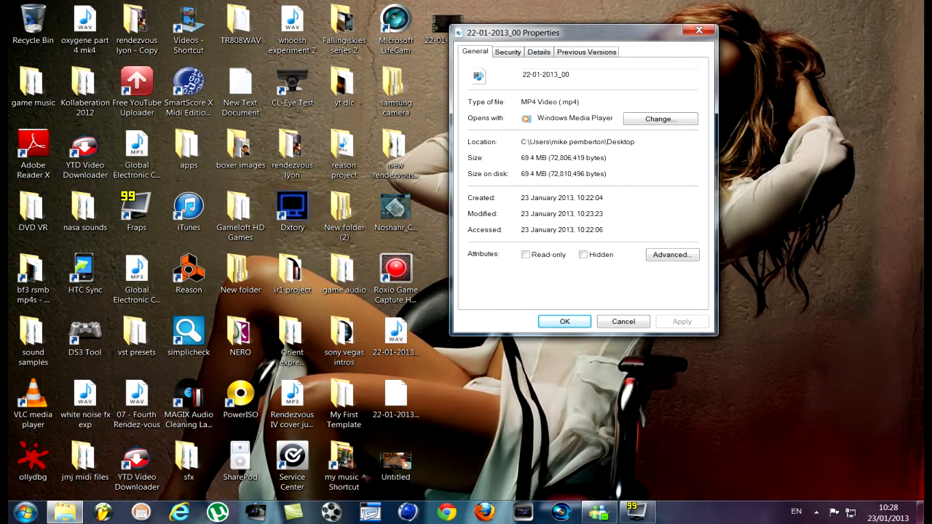
pyautogui.click(541, 53)
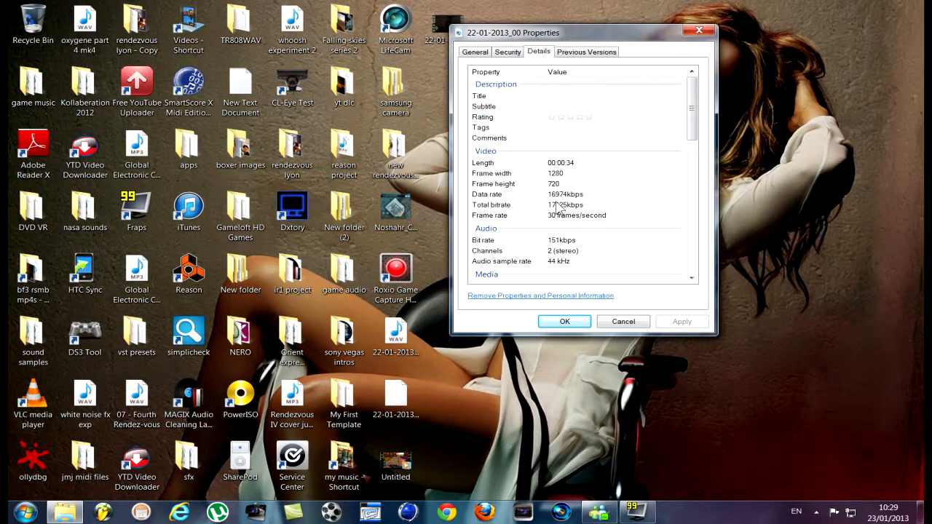
# Step: Close the file properties and open the converted 22-01-2013_00 clip from the desktop in Vegas Pro 10.0
pyautogui.click(562, 323)
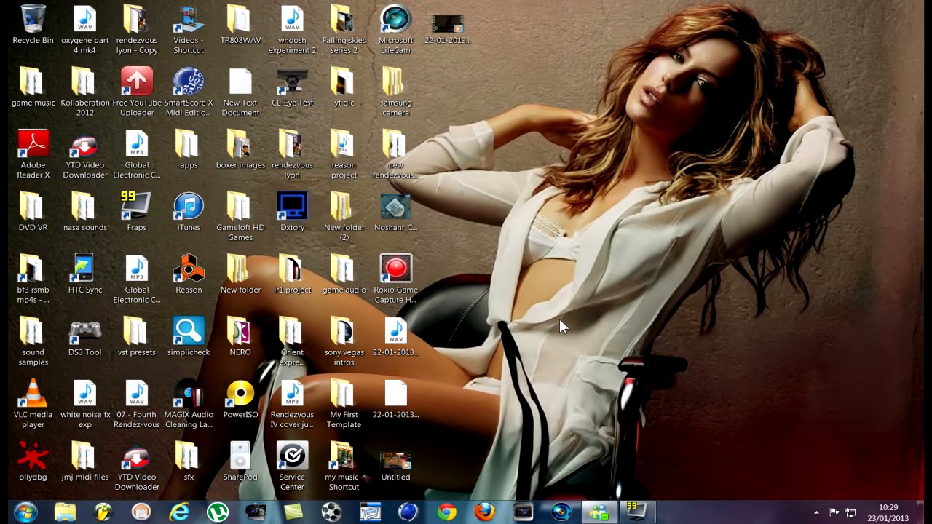
pyautogui.rightClick(446, 33)
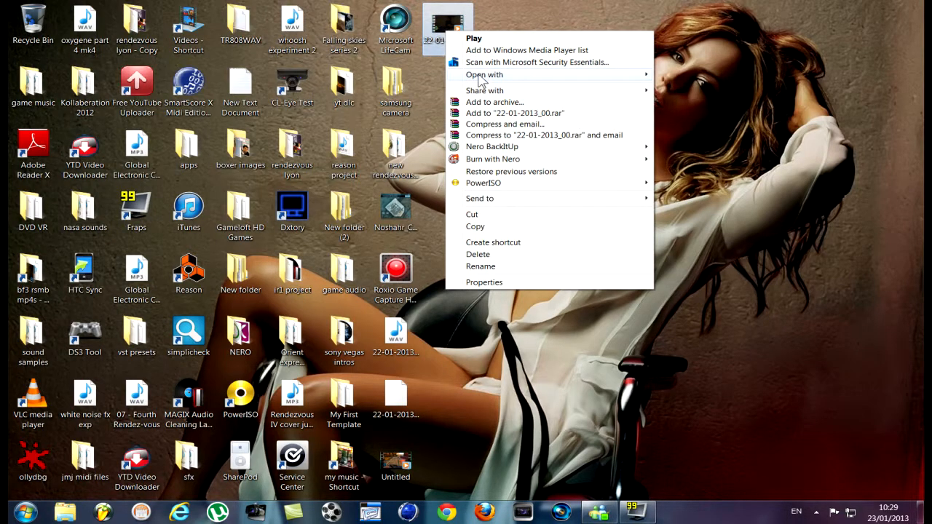
pyautogui.moveTo(481, 75)
pyautogui.click(666, 97)
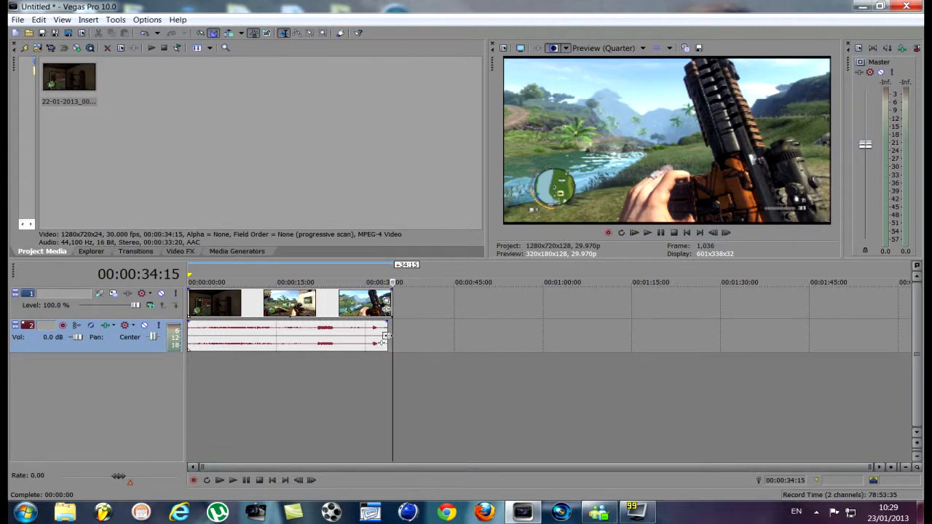
# Step: Try extending the end of the clip on the timeline by about 1:09, and undo the resize
pyautogui.moveTo(385, 335); pyautogui.dragTo(395, 333)
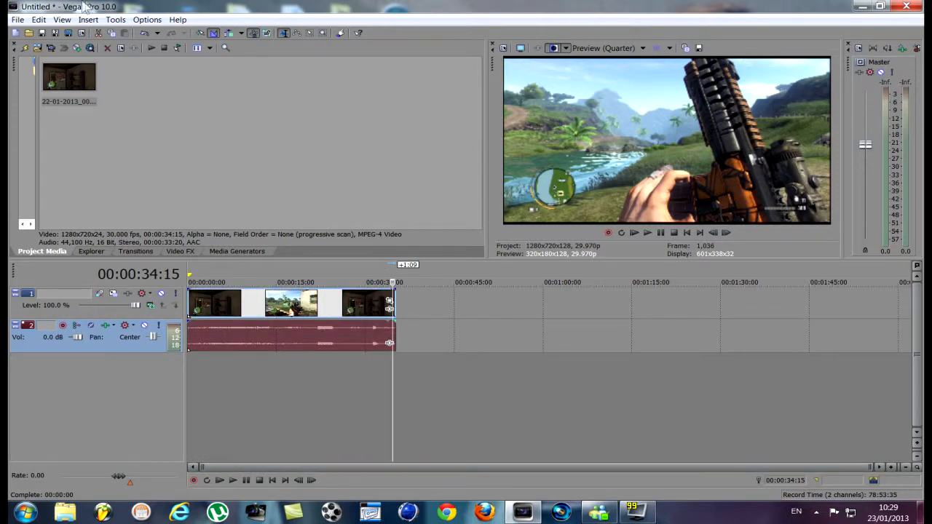
pyautogui.click(38, 20)
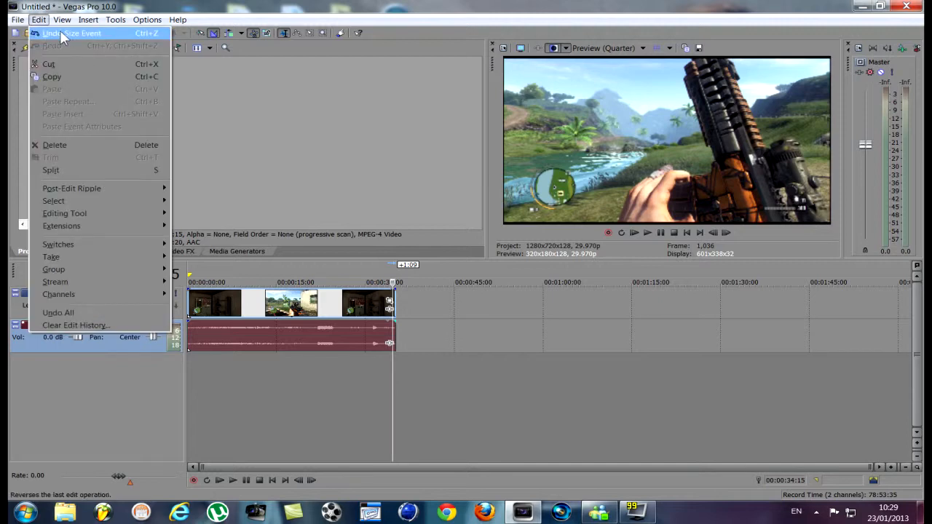
pyautogui.click(60, 30)
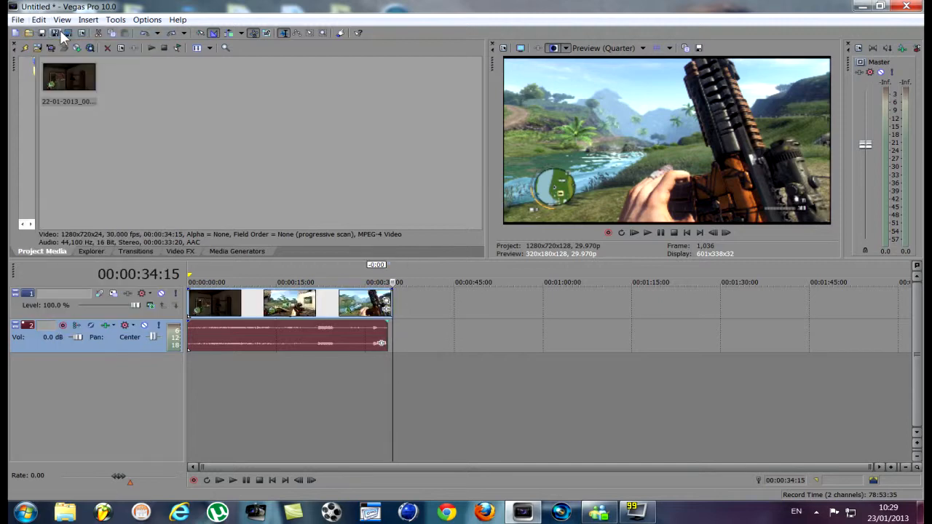
# Step: Return the cursor to the timeline start and check the project templates, keeping HDV 720-30p (1280x720, 29.970 fps)
pyautogui.click(271, 480)
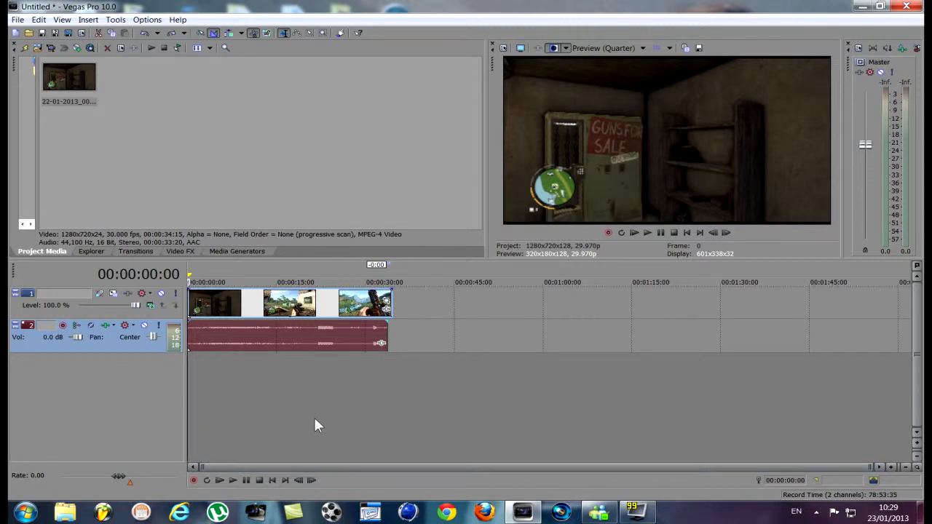
pyautogui.click(81, 33)
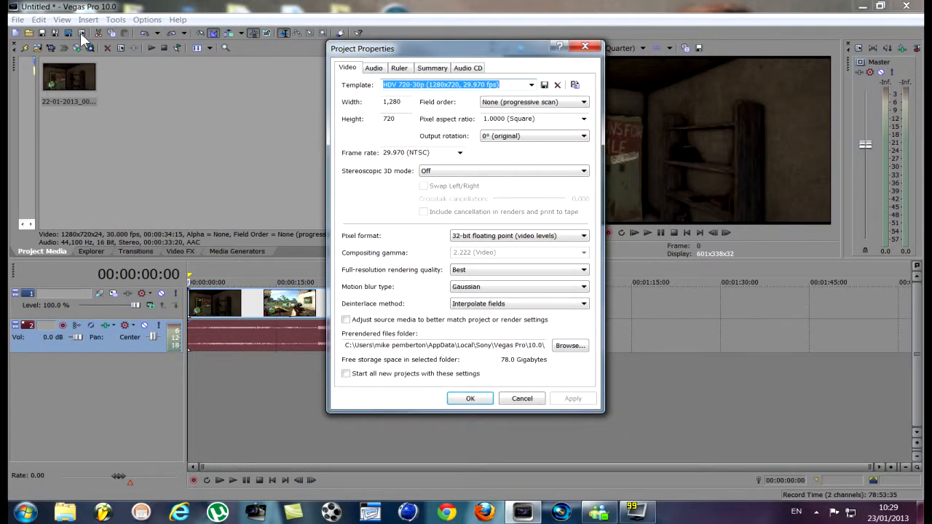
pyautogui.click(532, 84)
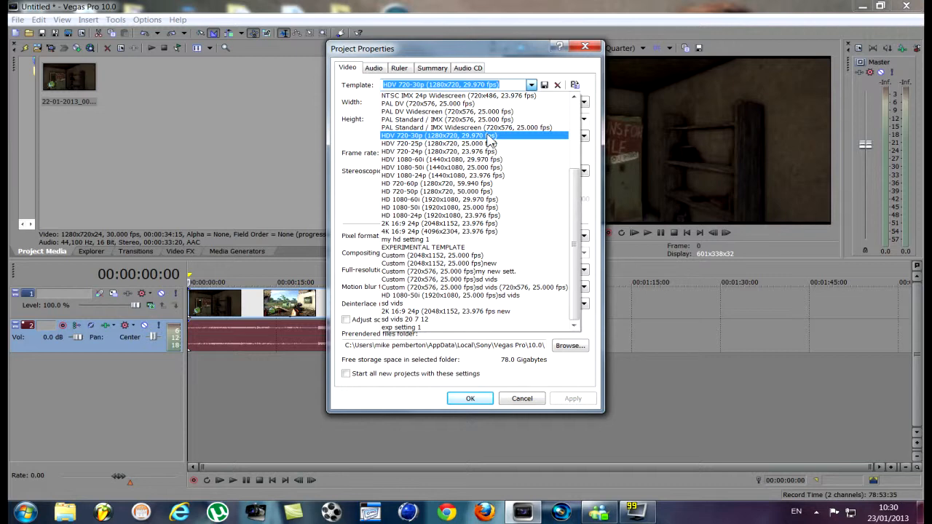
pyautogui.click(531, 84)
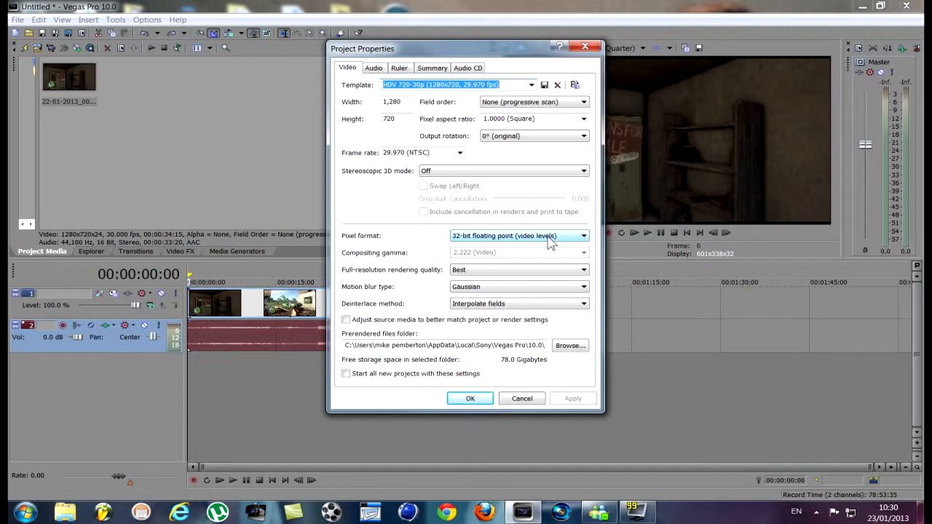
# Step: Try None and Blend fields as the project's deinterlace method
pyautogui.click(586, 305)
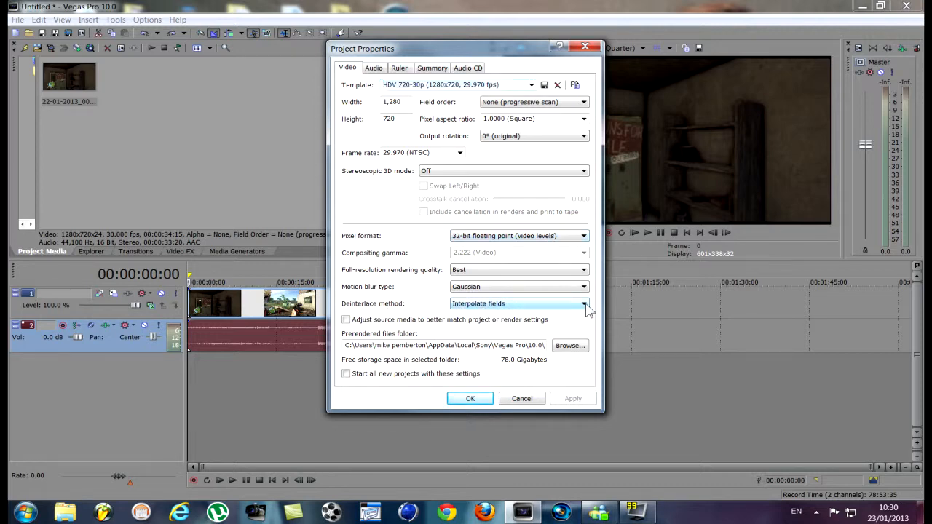
pyautogui.click(521, 319)
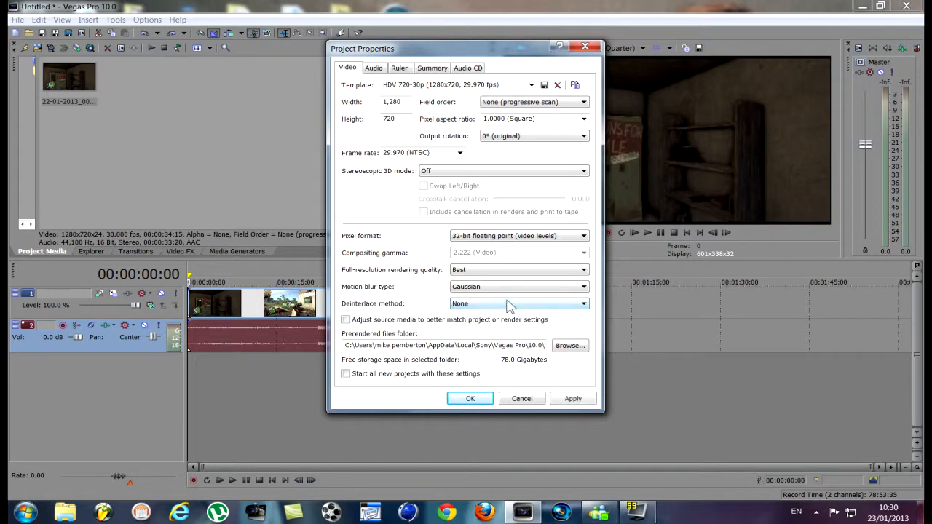
pyautogui.click(584, 306)
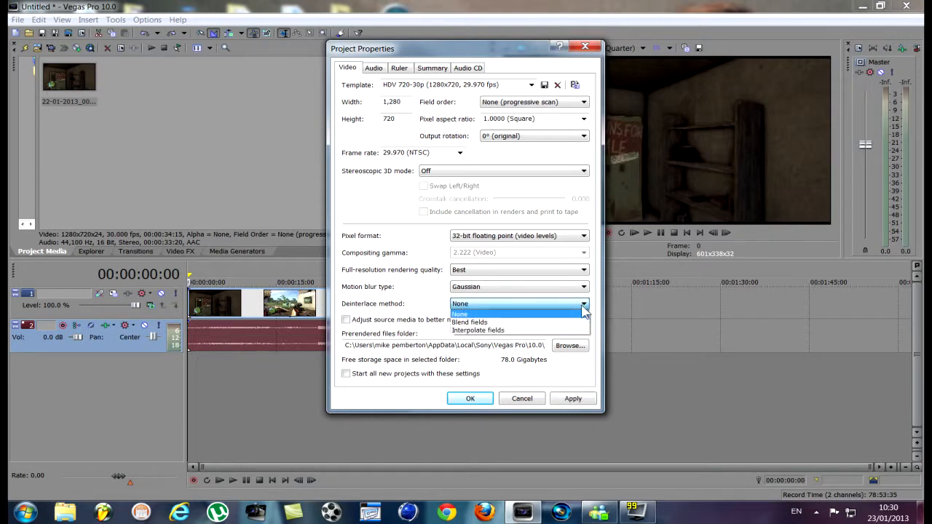
pyautogui.click(481, 322)
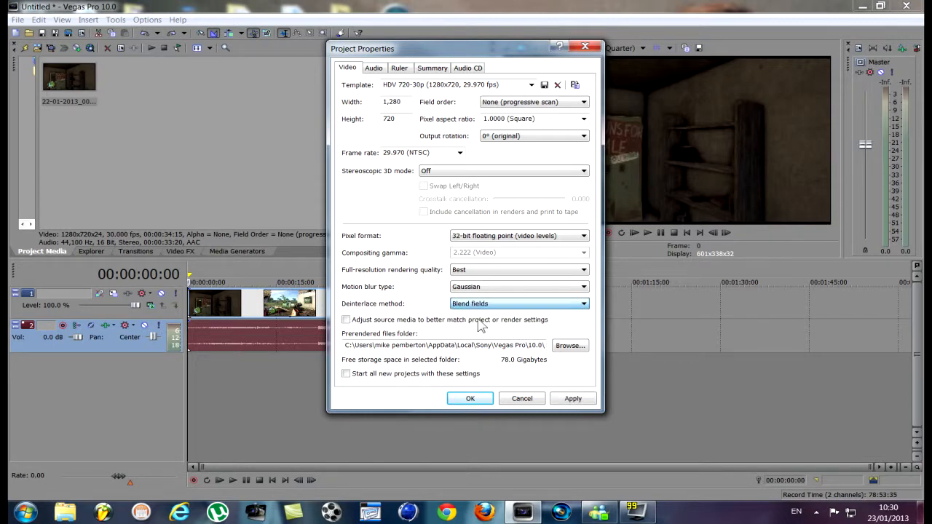
# Step: Set the project's deinterlace method to Interpolate fields and accept the project properties
pyautogui.click(584, 304)
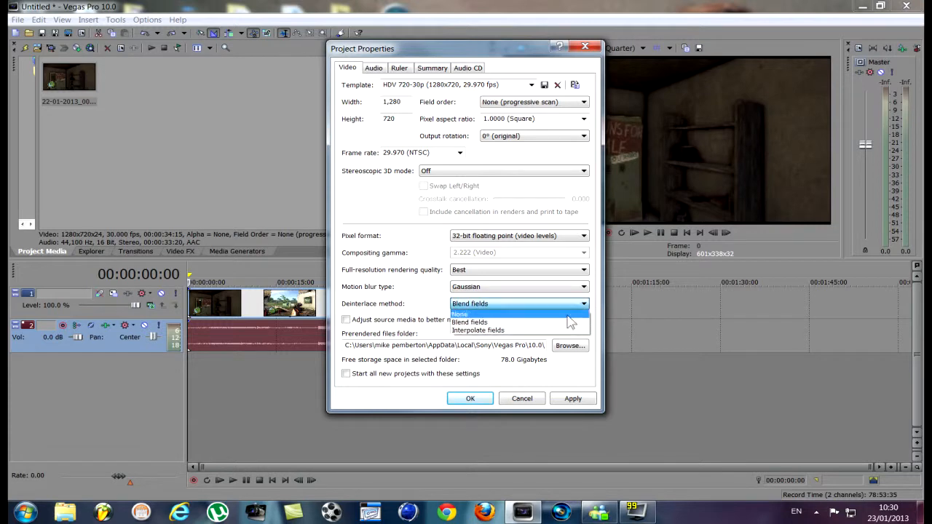
pyautogui.click(493, 332)
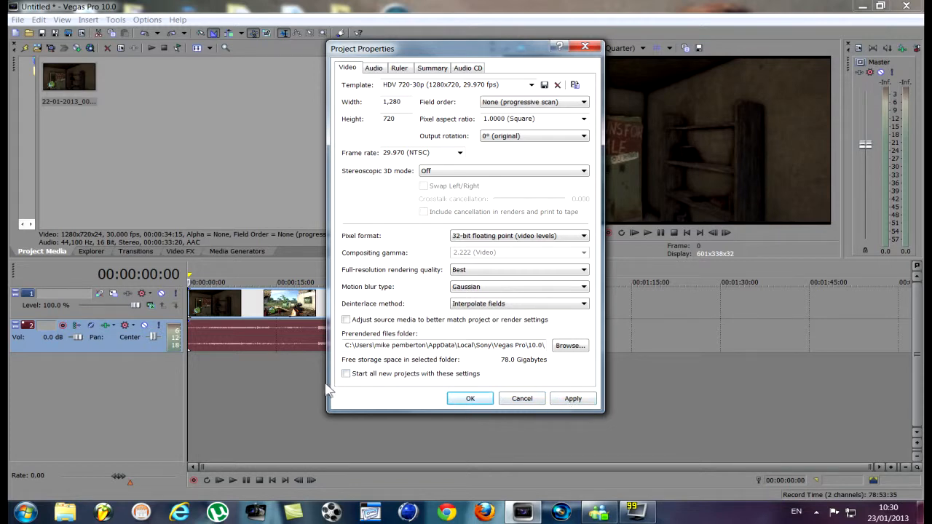
pyautogui.click(469, 400)
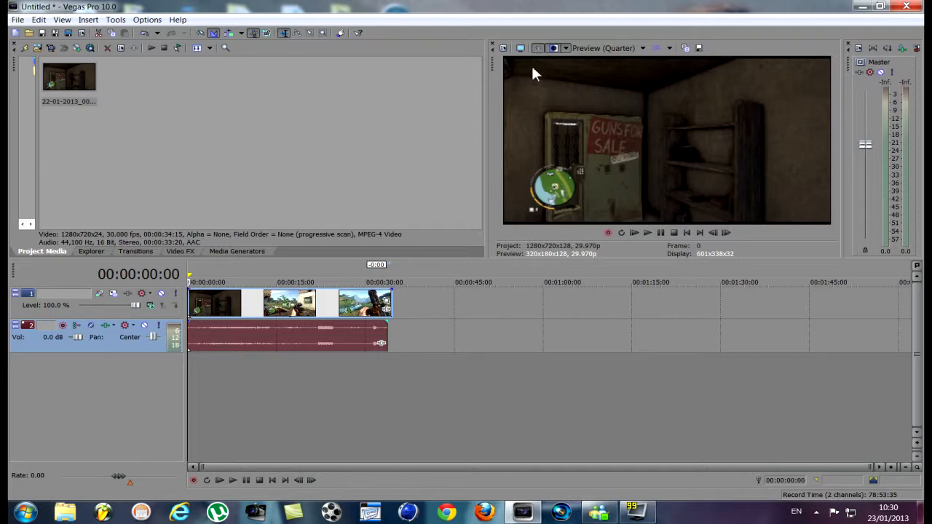
# Step: Add the Sony Brightness and Contrast and Sony Color Corrector plug-ins to the video output effects chain
pyautogui.click(520, 48)
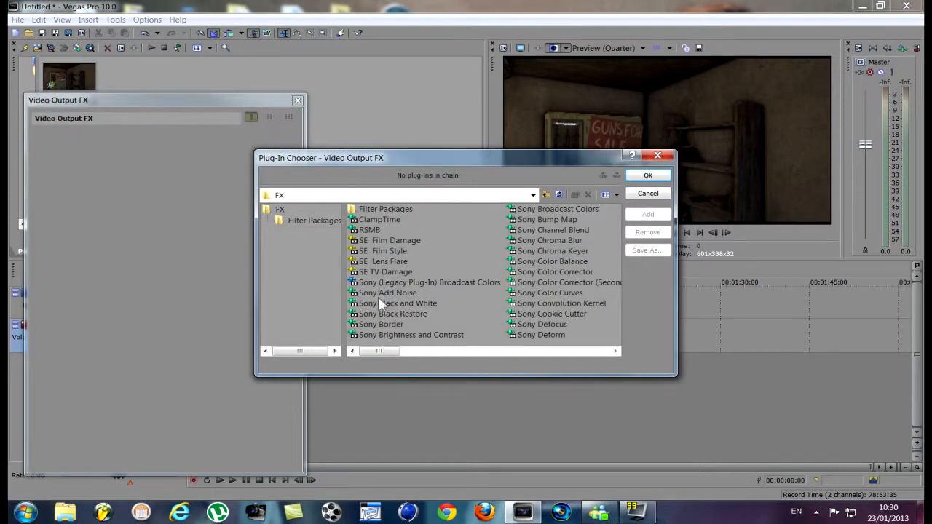
pyautogui.click(424, 335)
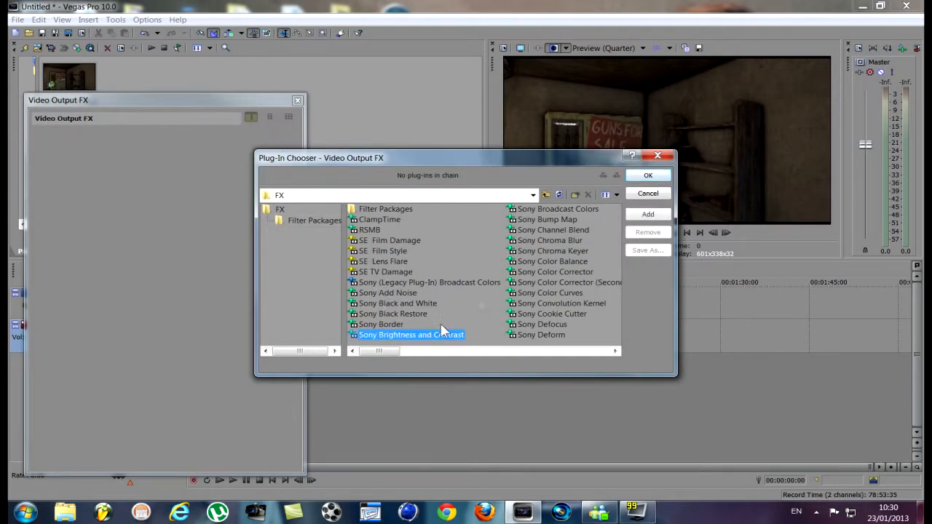
pyautogui.click(656, 216)
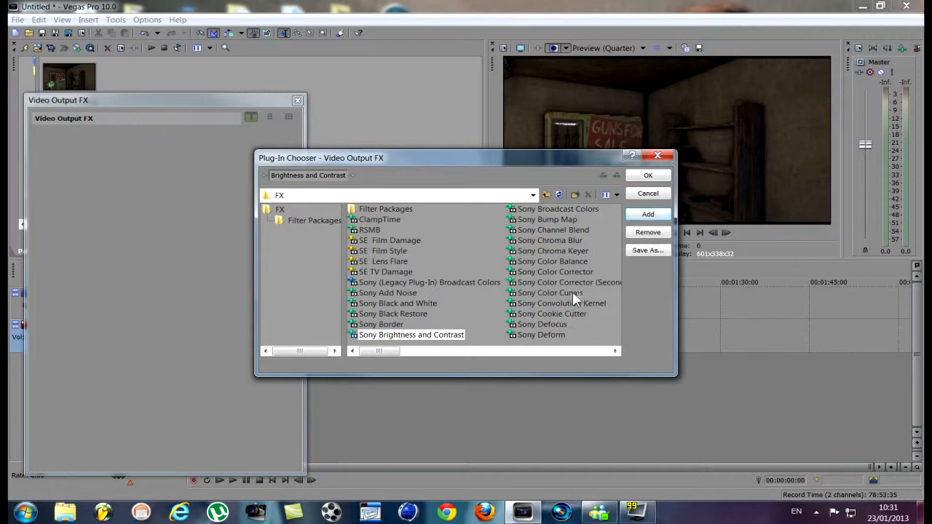
pyautogui.click(579, 273)
pyautogui.click(648, 214)
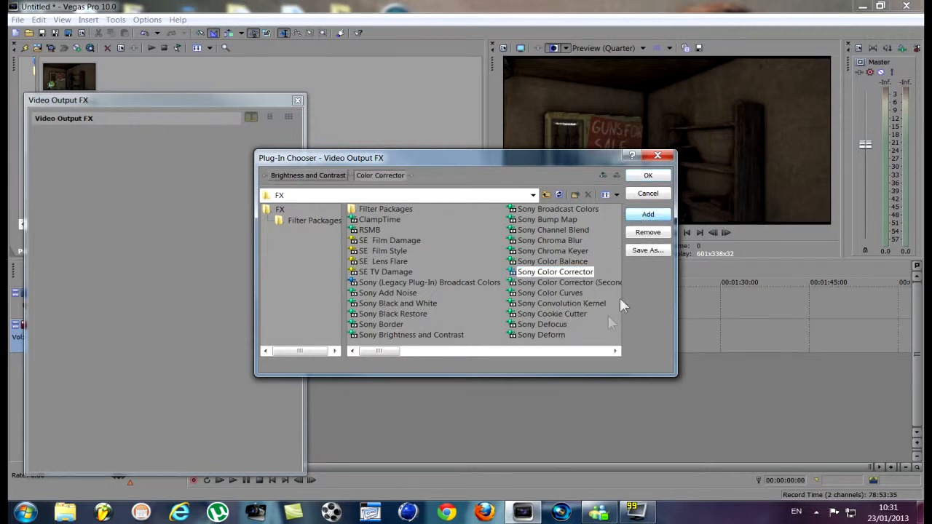
# Step: Add the Sony Sharpen plug-in to the video output effects chain and accept the chain
pyautogui.click(616, 351)
pyautogui.click(616, 351)
pyautogui.click(561, 336)
pyautogui.click(651, 214)
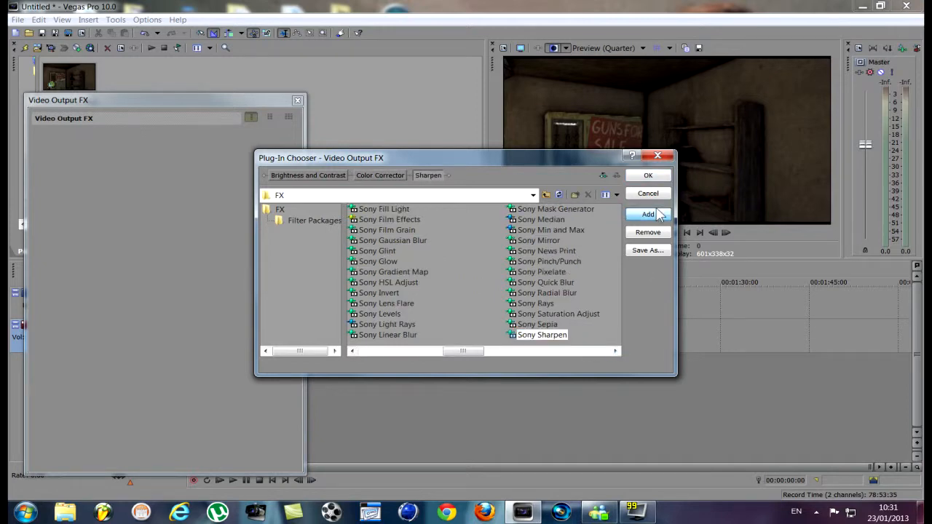
pyautogui.click(655, 179)
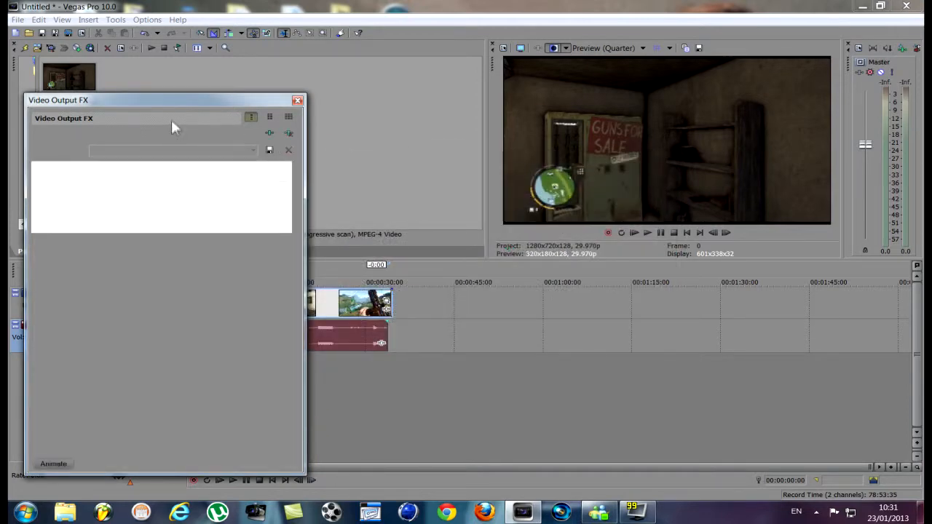
# Step: Apply the preset "my setting 14 8 12" to the Brightness and Contrast effect
pyautogui.moveTo(187, 103); pyautogui.dragTo(273, 78)
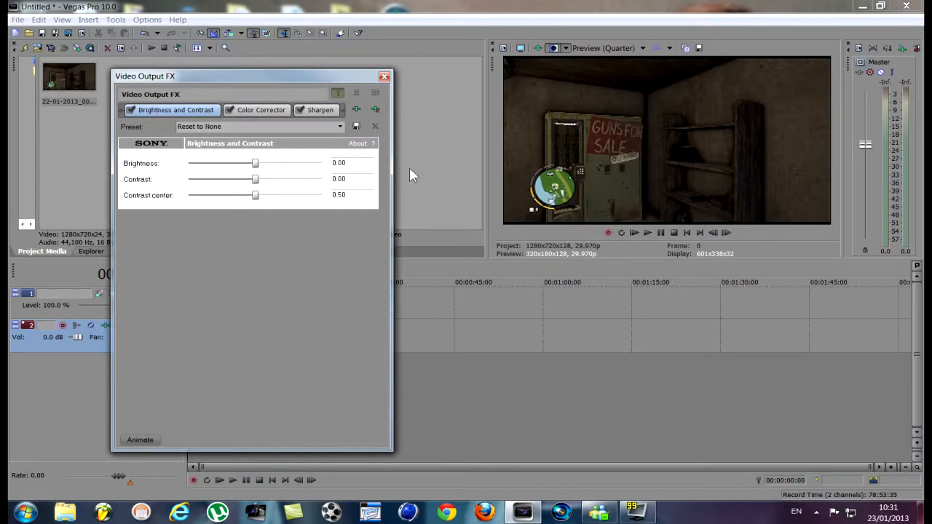
pyautogui.click(339, 126)
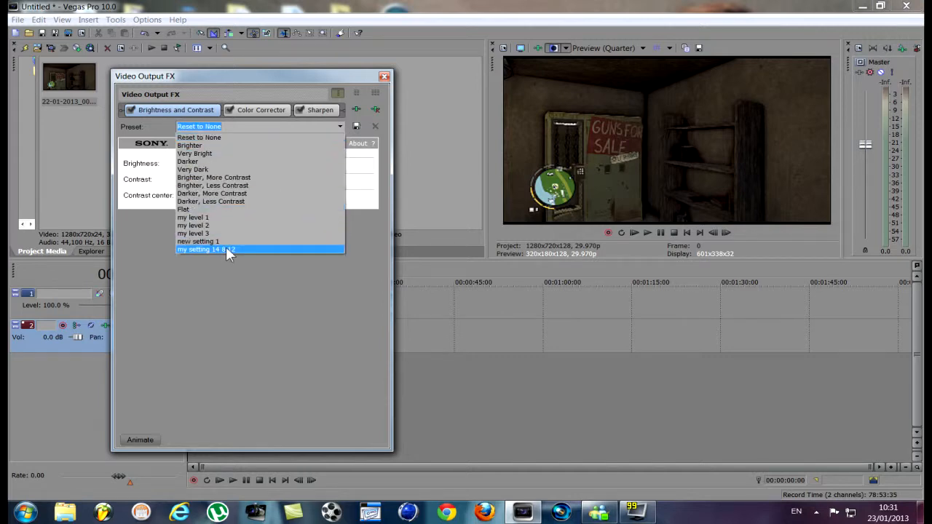
pyautogui.click(226, 250)
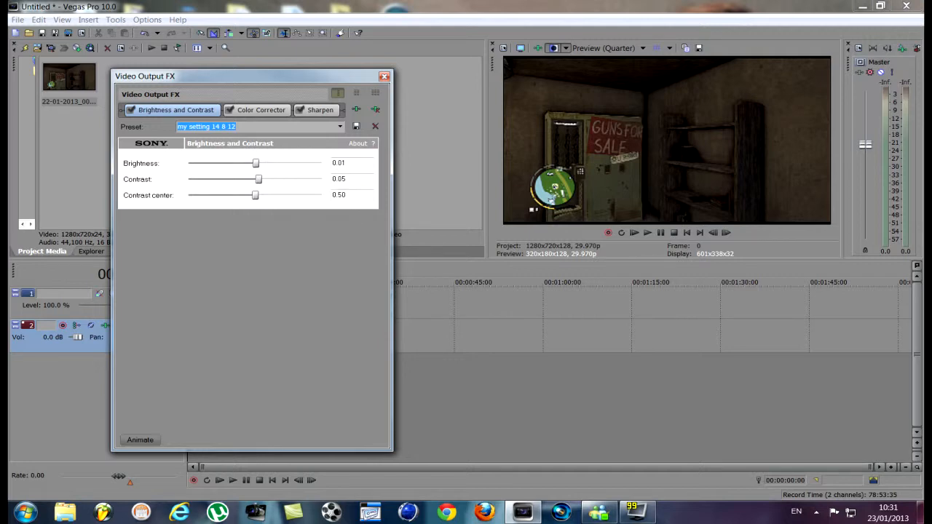
# Step: Apply the preset "experimental colour2" to the Color Corrector effect and widen the effects window to show all its controls
pyautogui.click(257, 113)
pyautogui.click(340, 126)
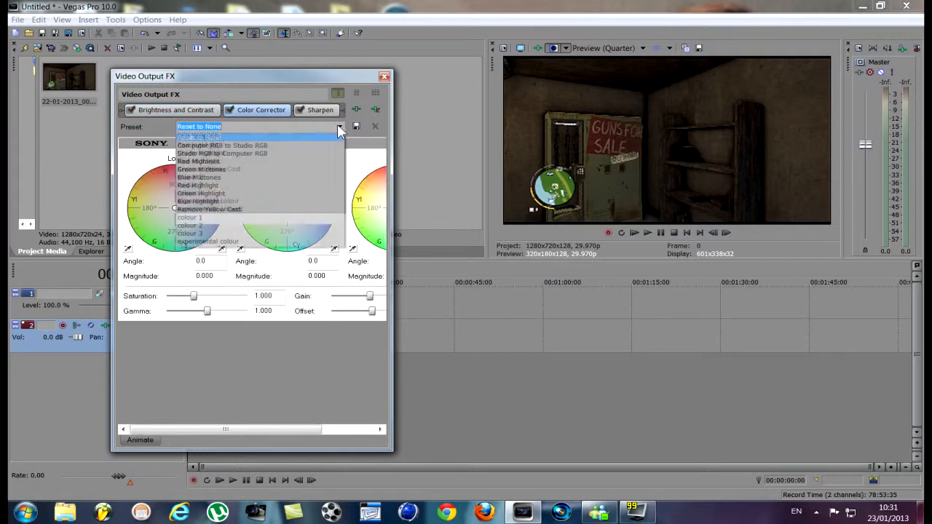
pyautogui.click(222, 249)
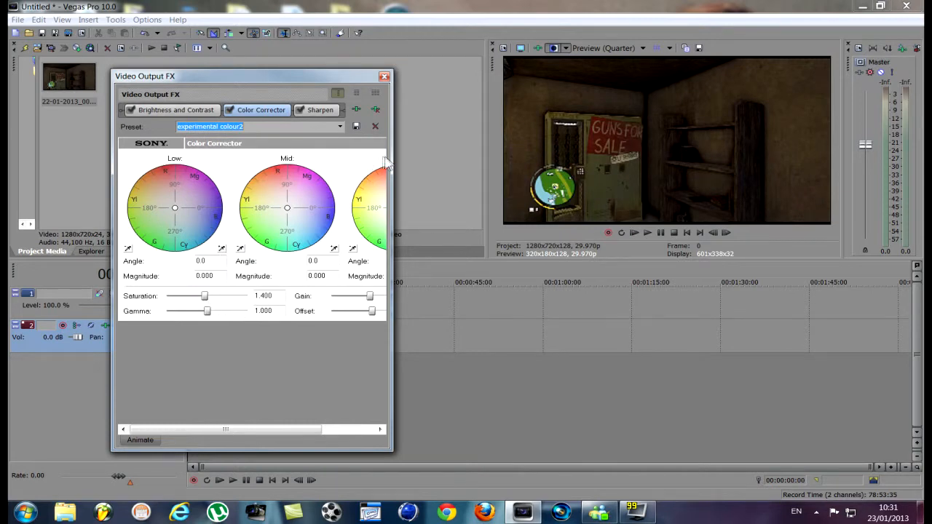
pyautogui.moveTo(391, 163); pyautogui.dragTo(474, 174)
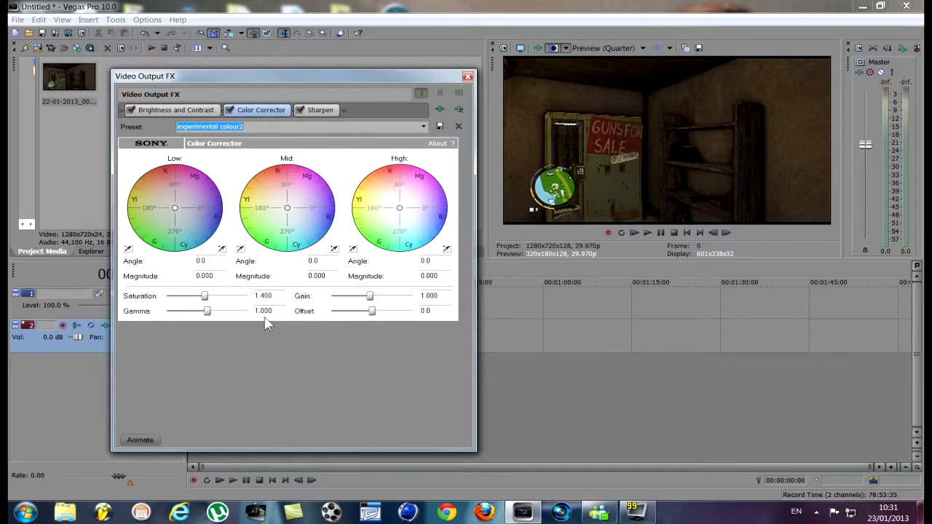
# Step: Apply the Medium preset to the Sharpen effect and close the video output effects window
pyautogui.click(317, 114)
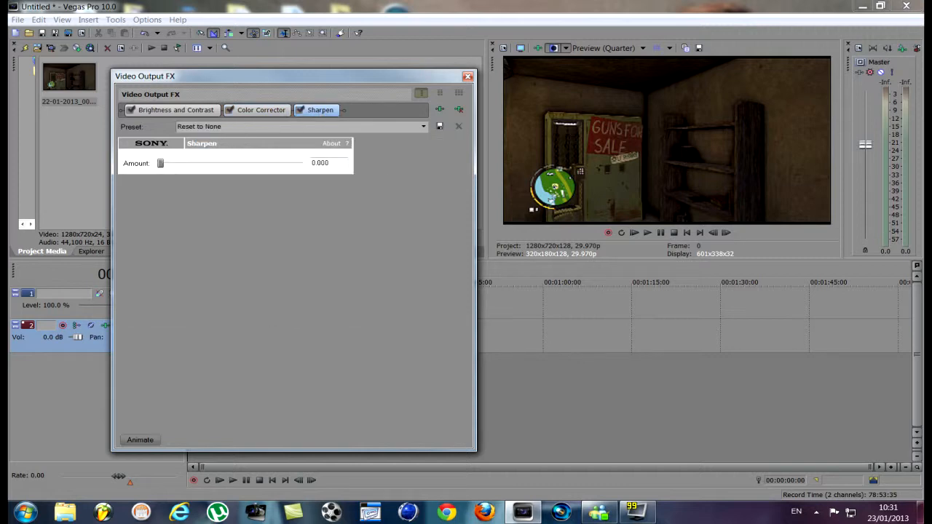
pyautogui.click(423, 126)
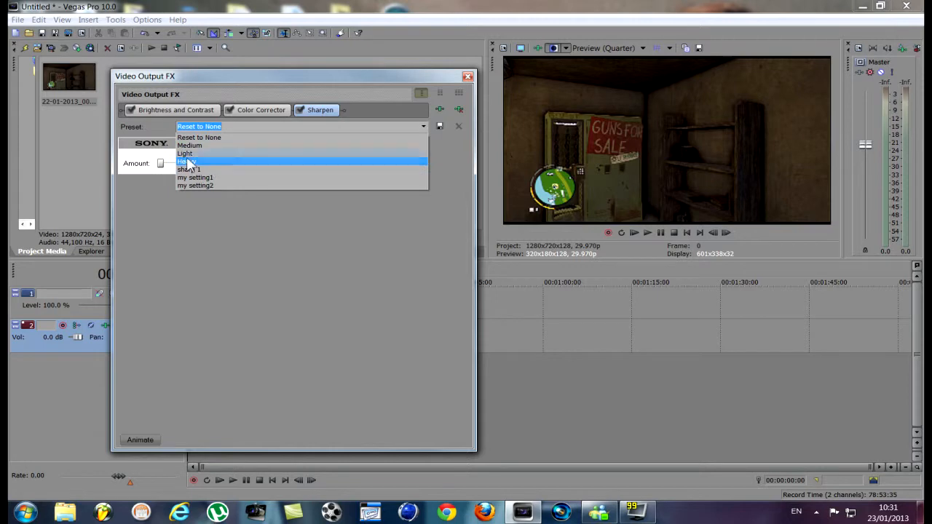
pyautogui.click(190, 146)
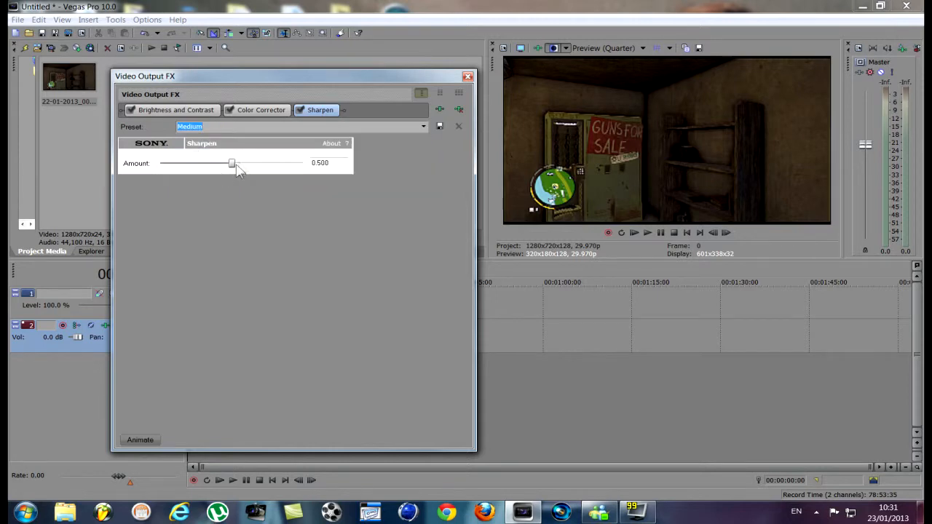
pyautogui.click(467, 77)
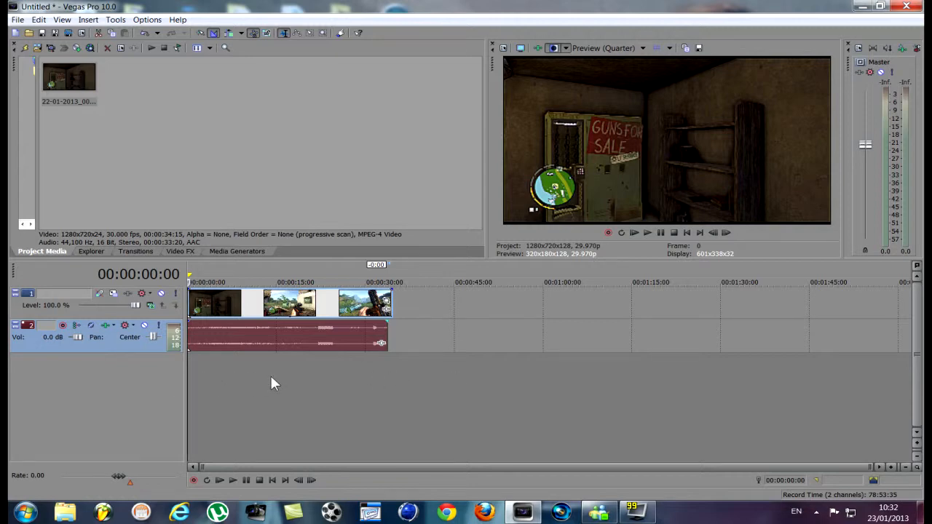
# Step: Open the custom render settings of the MainConcept AVC/AAC template "exp temp. (*)for sd vids2 (*)" and examine the video and rendering quality options
pyautogui.click(68, 34)
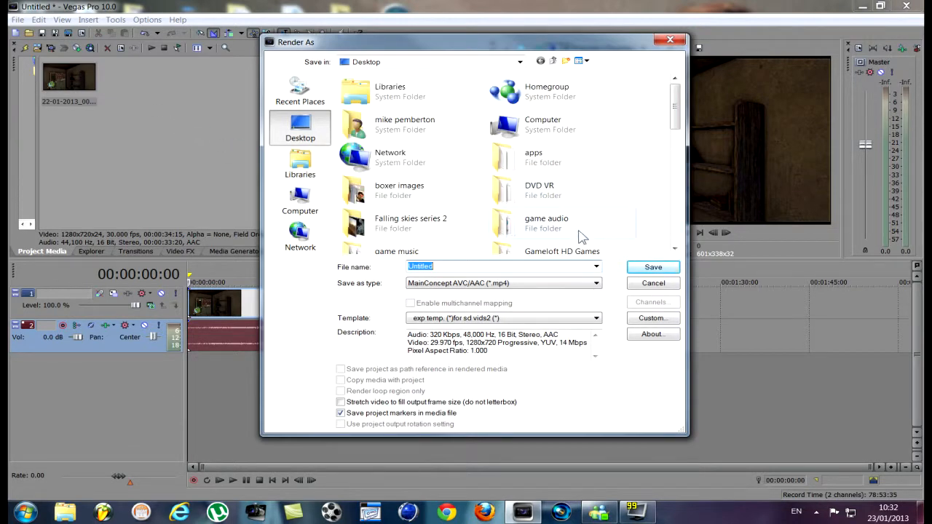
pyautogui.click(652, 325)
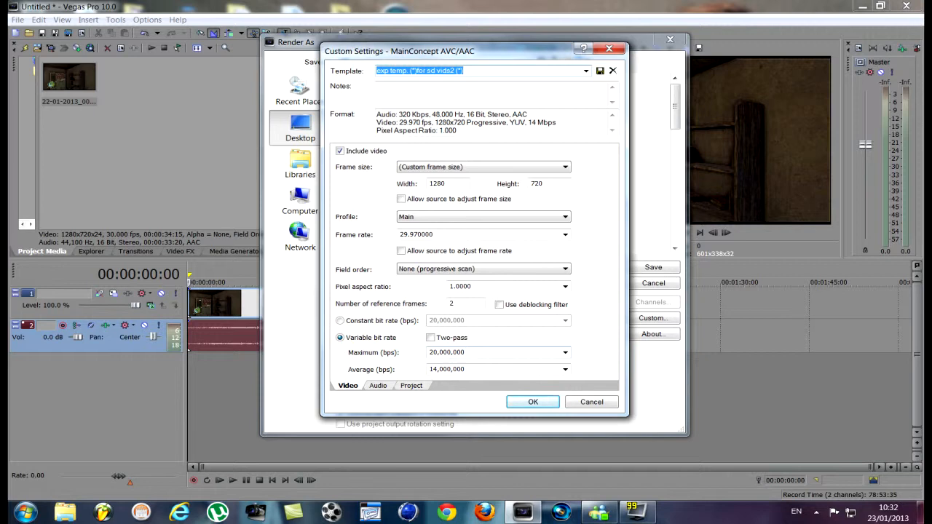
pyautogui.click(411, 386)
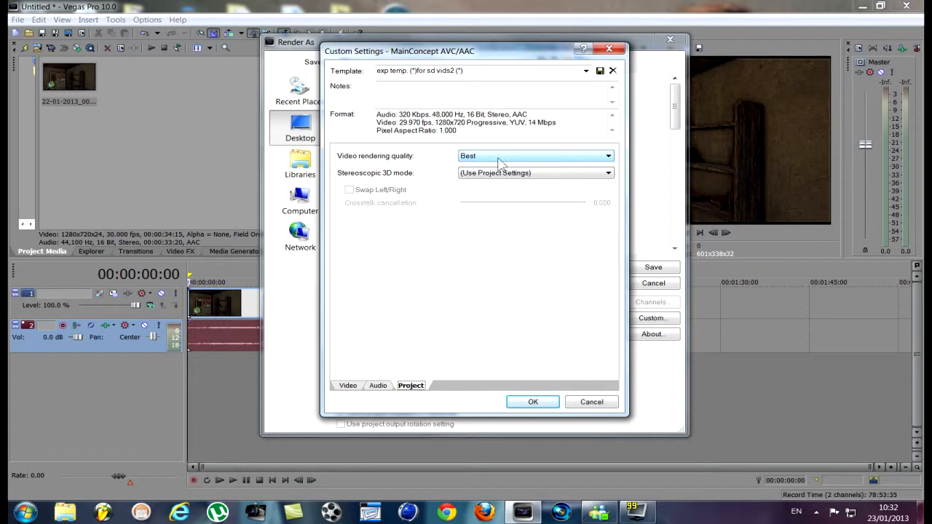
pyautogui.click(608, 157)
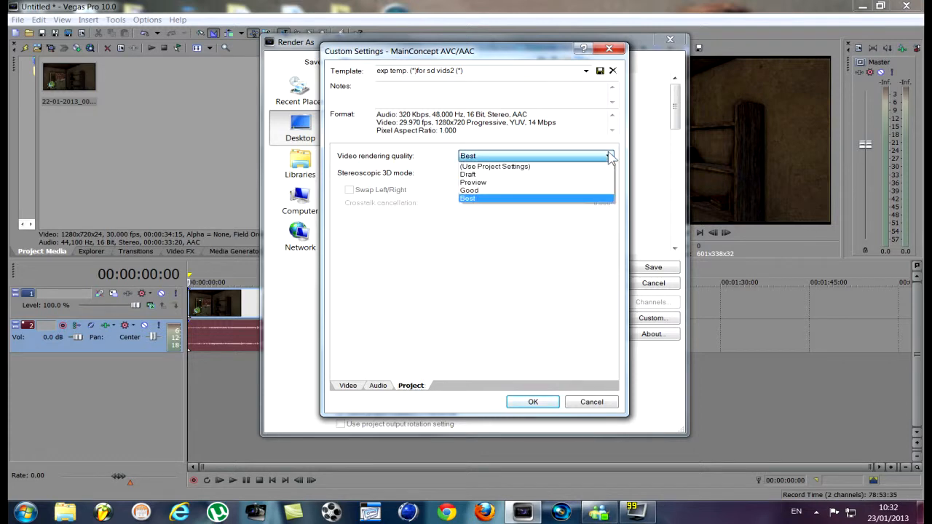
pyautogui.click(610, 155)
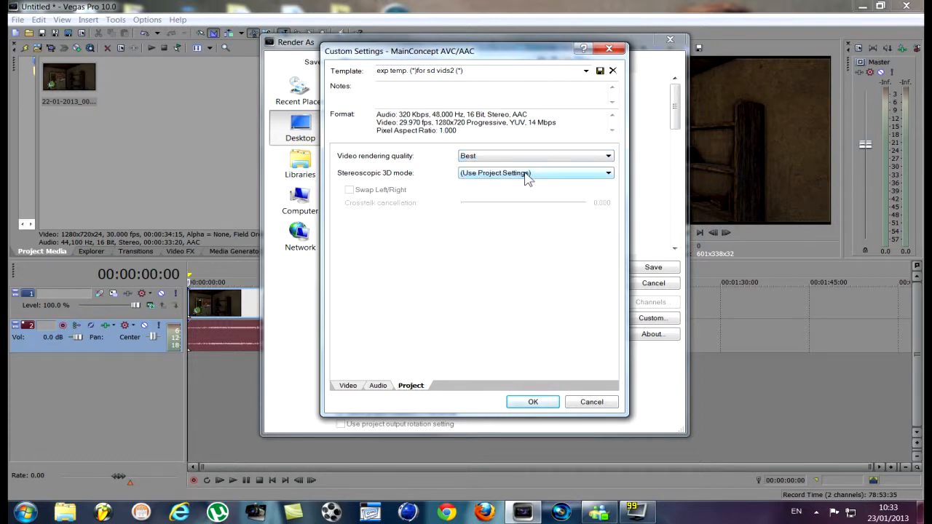
# Step: Examine the template's audio sample rate and bit rate options, recheck the project settings, and accept the custom settings
pyautogui.click(380, 388)
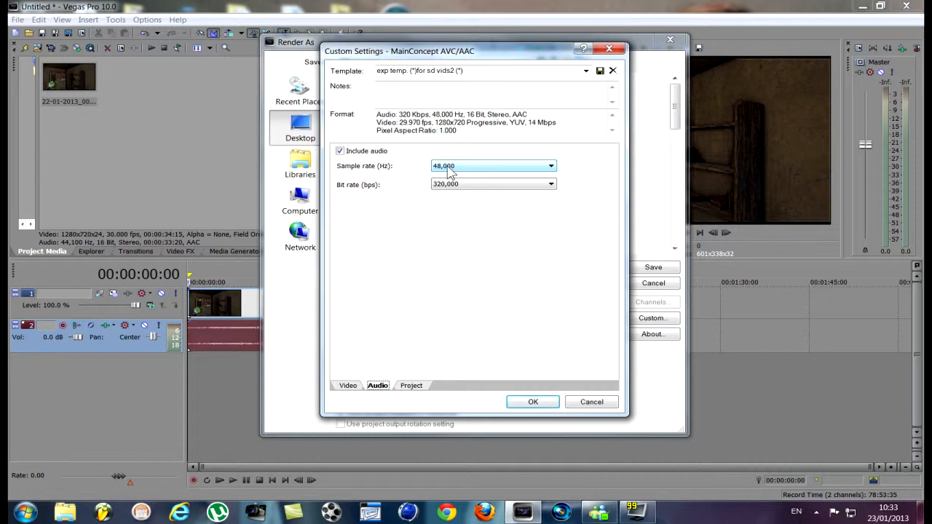
pyautogui.press('Tab')
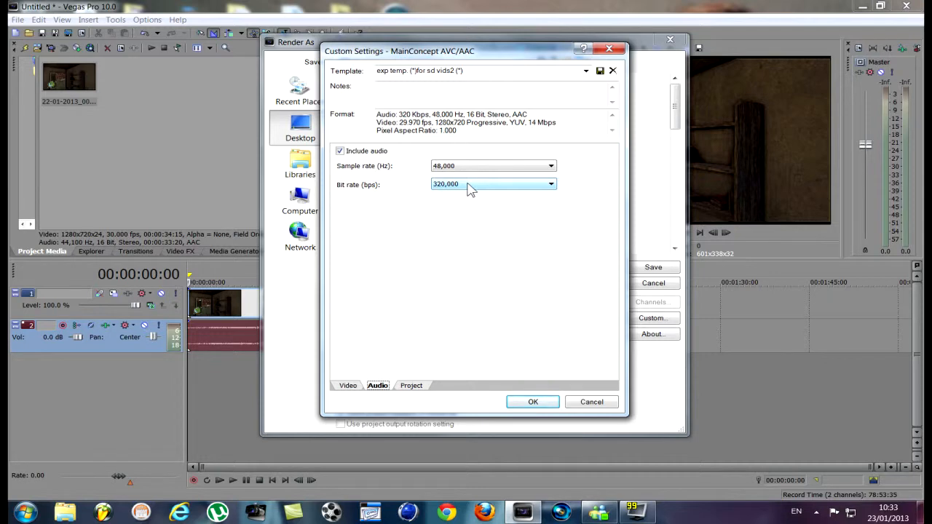
pyautogui.click(550, 185)
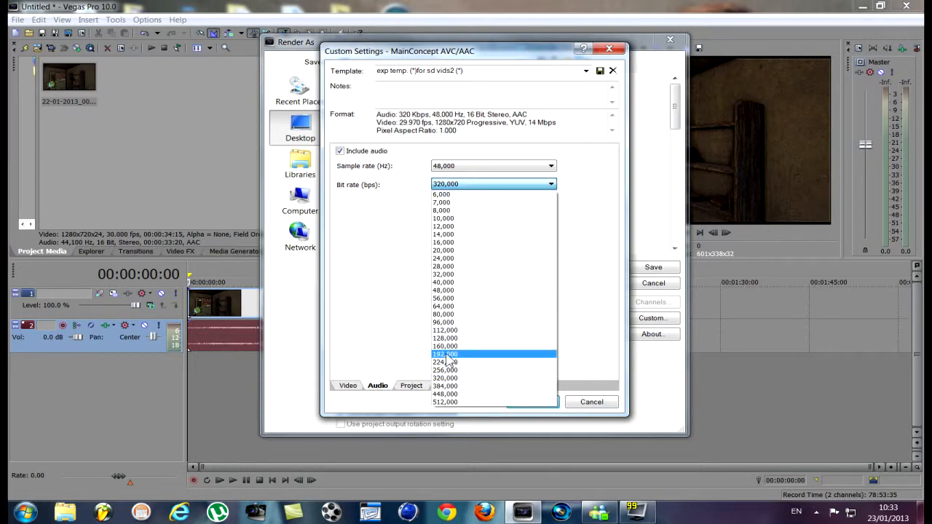
pyautogui.click(392, 303)
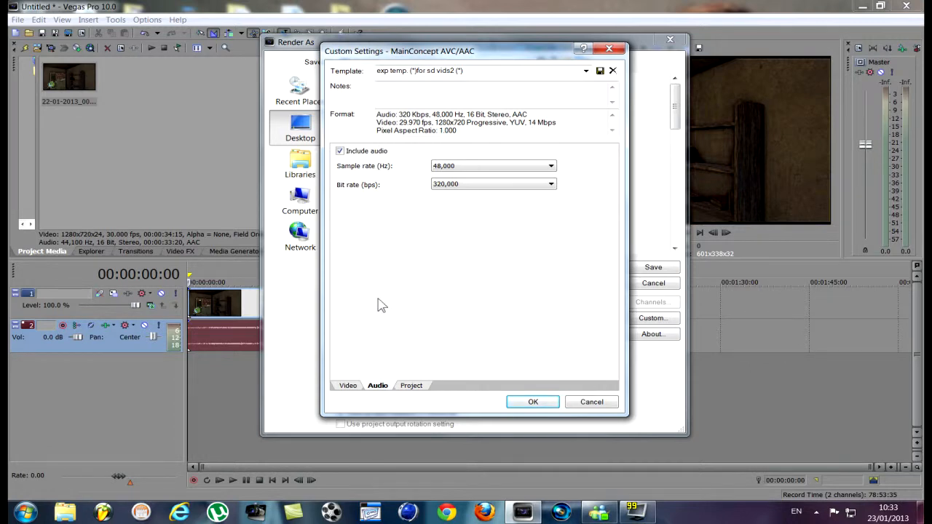
pyautogui.click(417, 388)
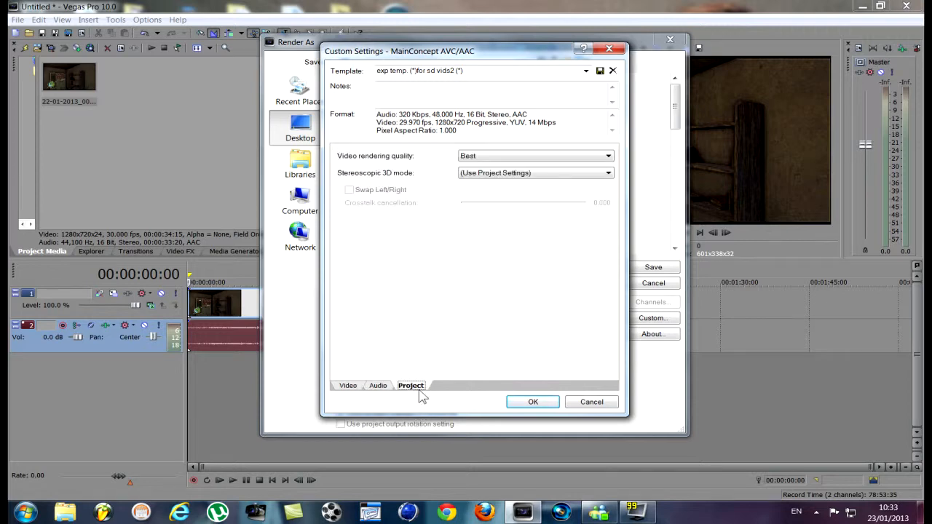
pyautogui.click(532, 402)
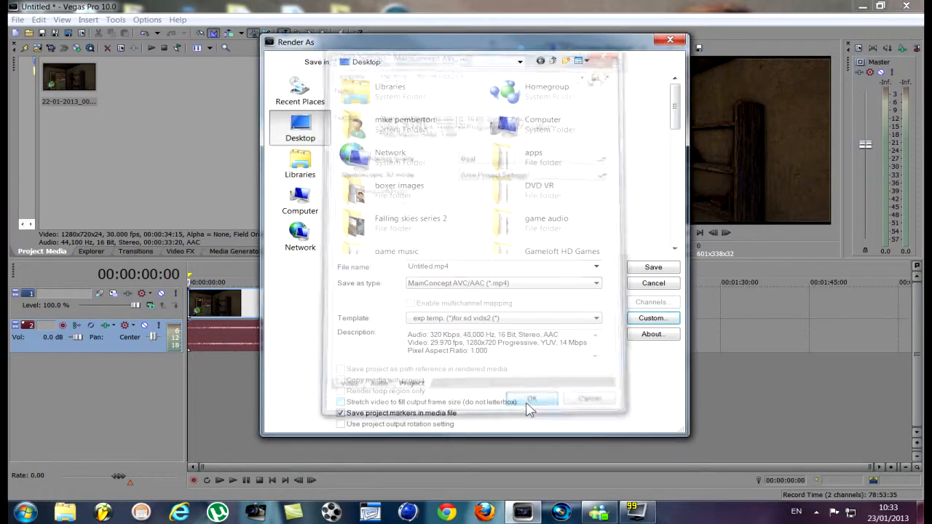
# Step: Examine the available output file types for the render and close the Render As dialog without rendering
pyautogui.click(596, 285)
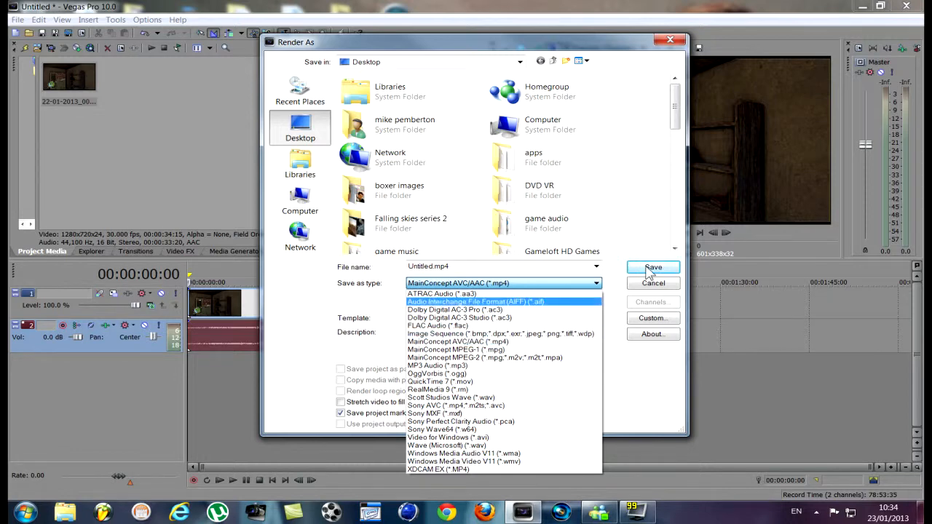
pyautogui.click(666, 39)
pyautogui.click(666, 40)
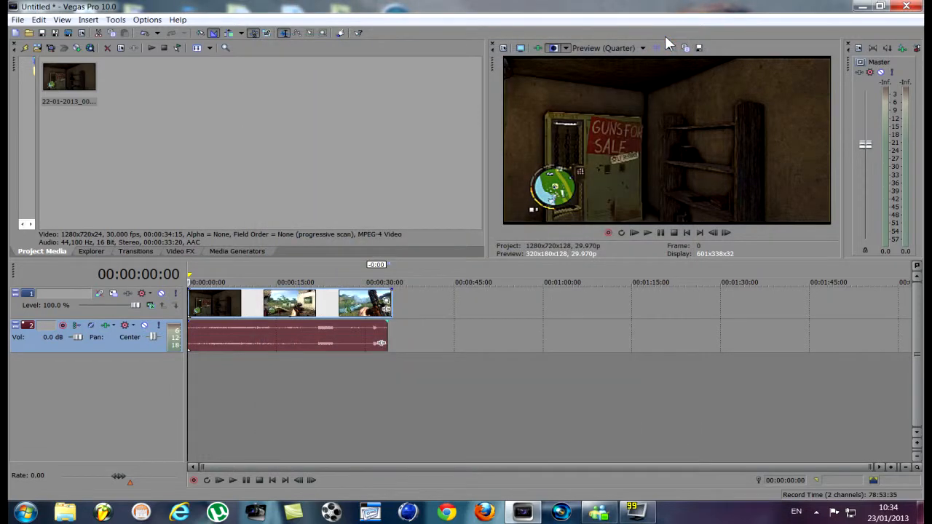